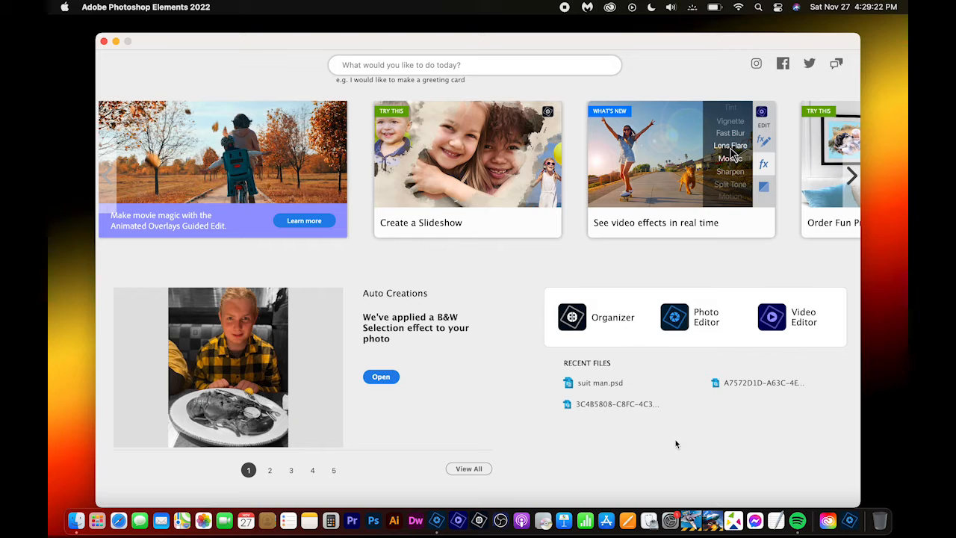
- Open the recent file suit man.psd and save it in Photoshop format over the existing file in the Photoshop folder
click(596, 389)
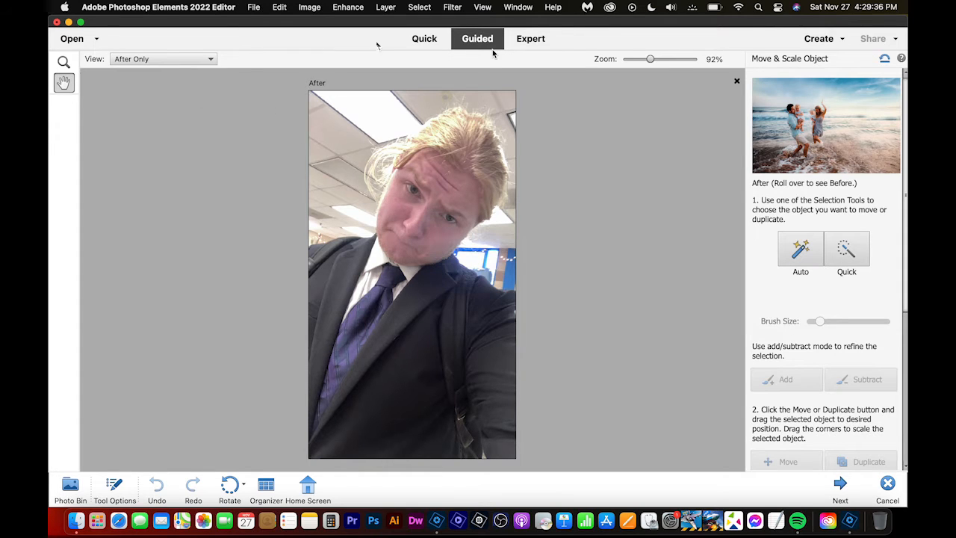
key(super+o)
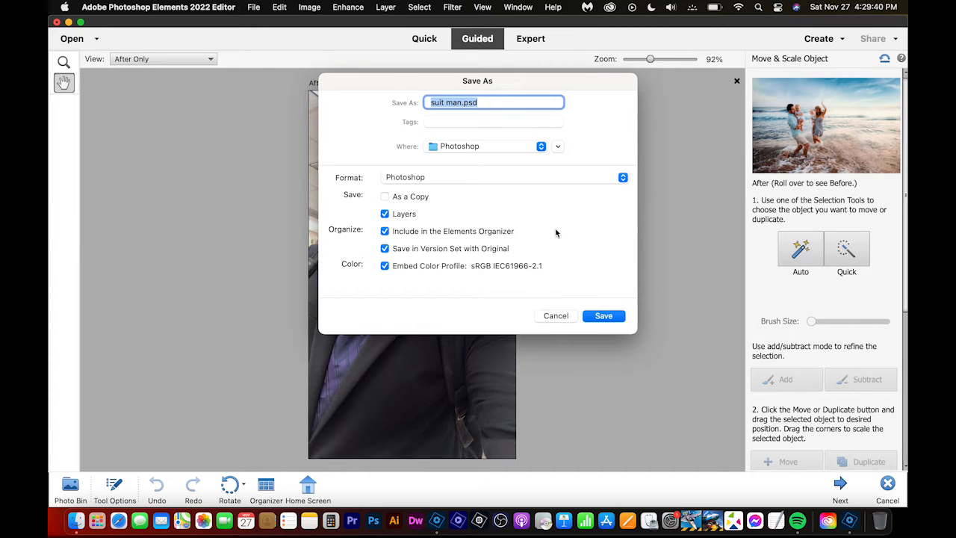
click(558, 147)
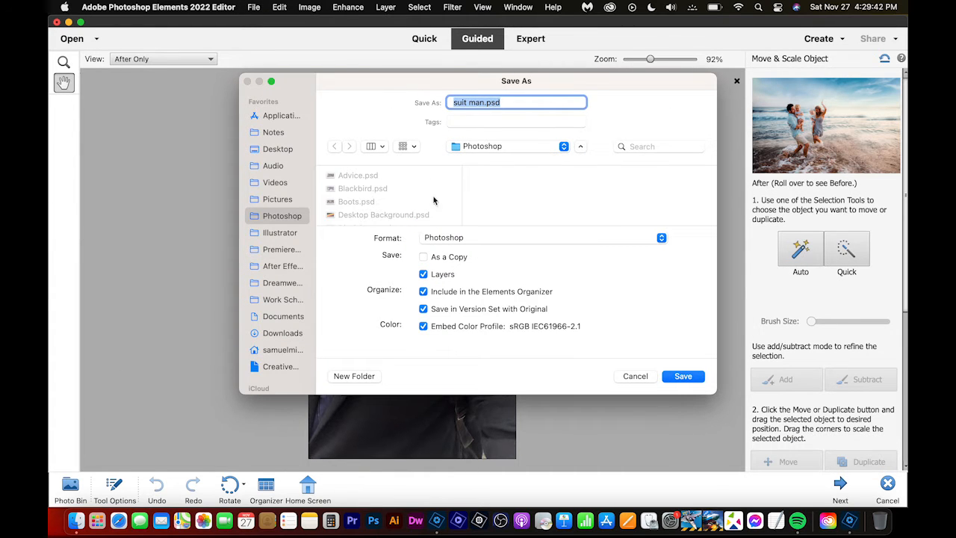
scroll(433, 200, down, 10)
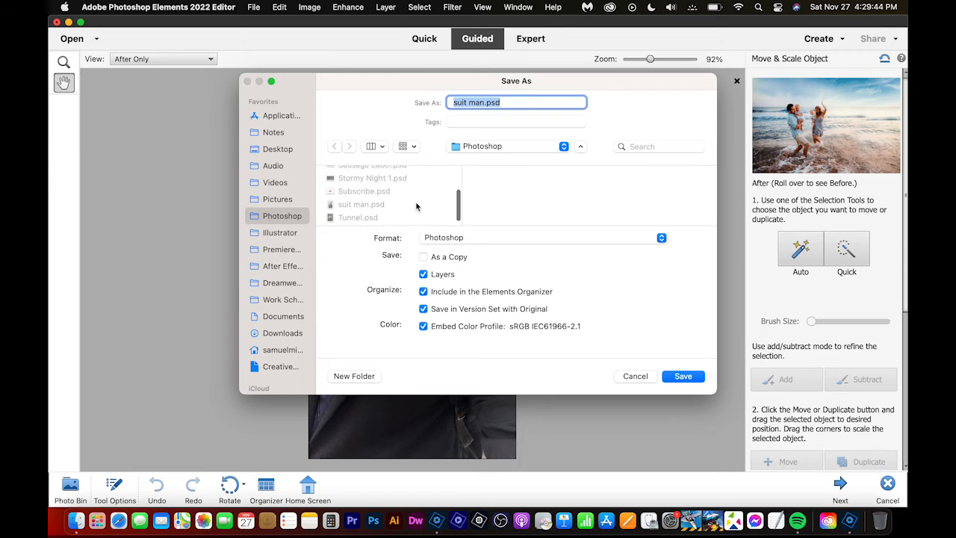
scroll(417, 203, down, 1)
click(367, 209)
click(687, 379)
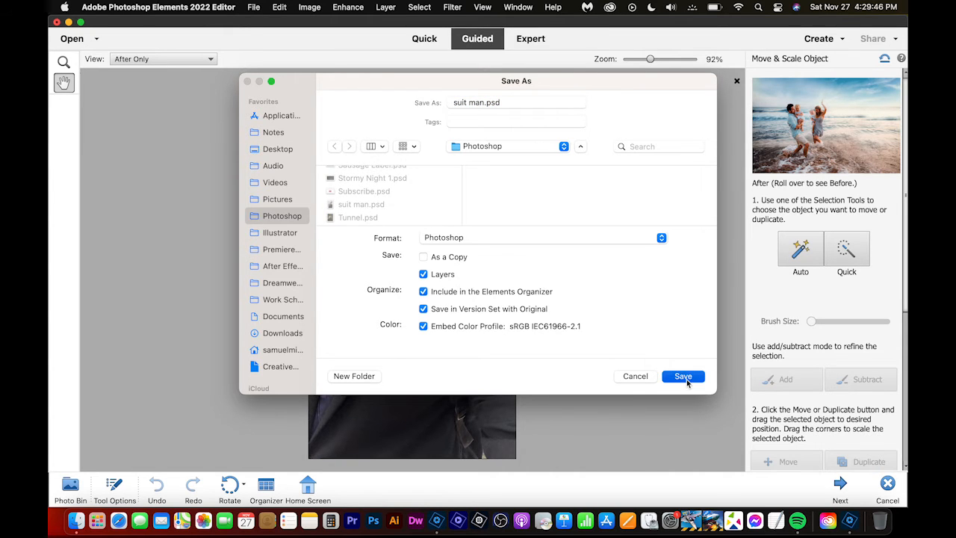
click(514, 295)
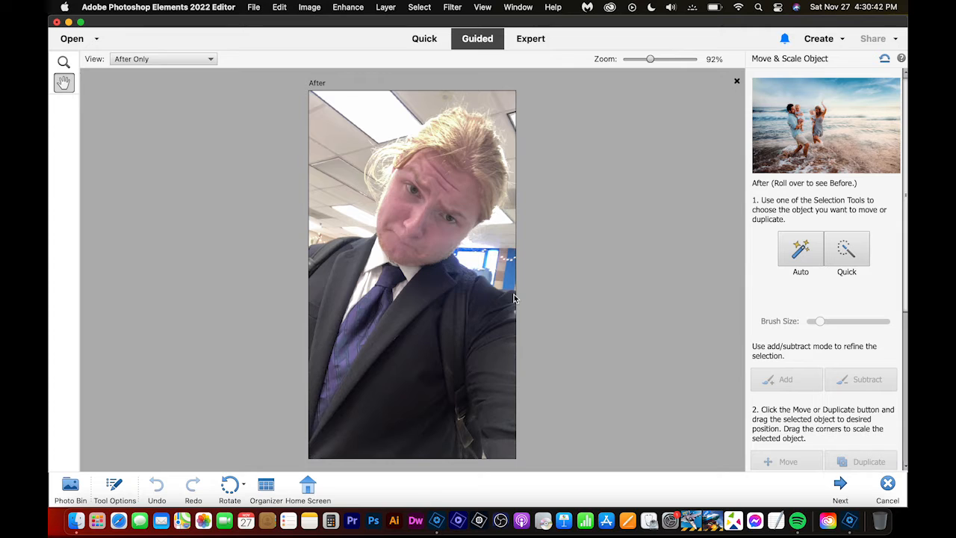
- Switch to Expert mode, discarding the Guided Edit session, and save the document
click(529, 44)
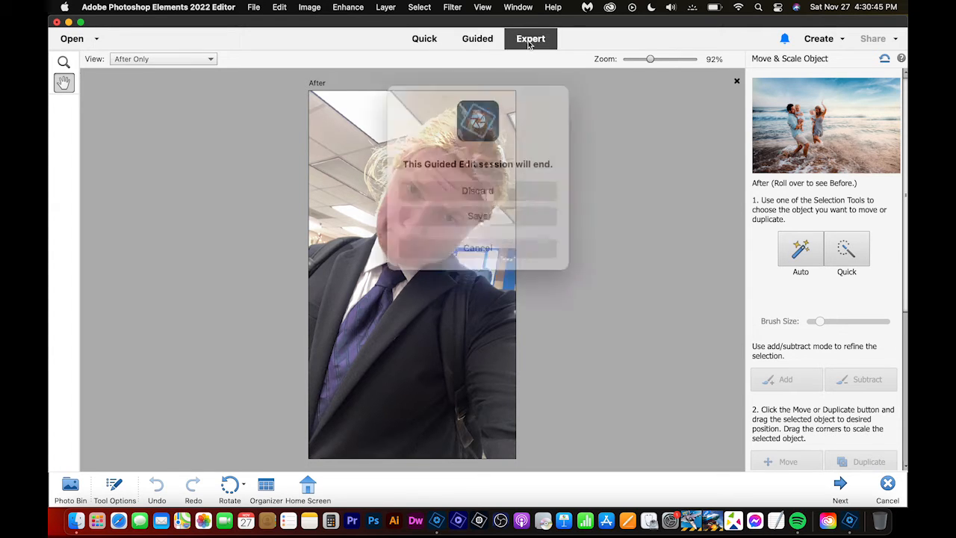
click(488, 193)
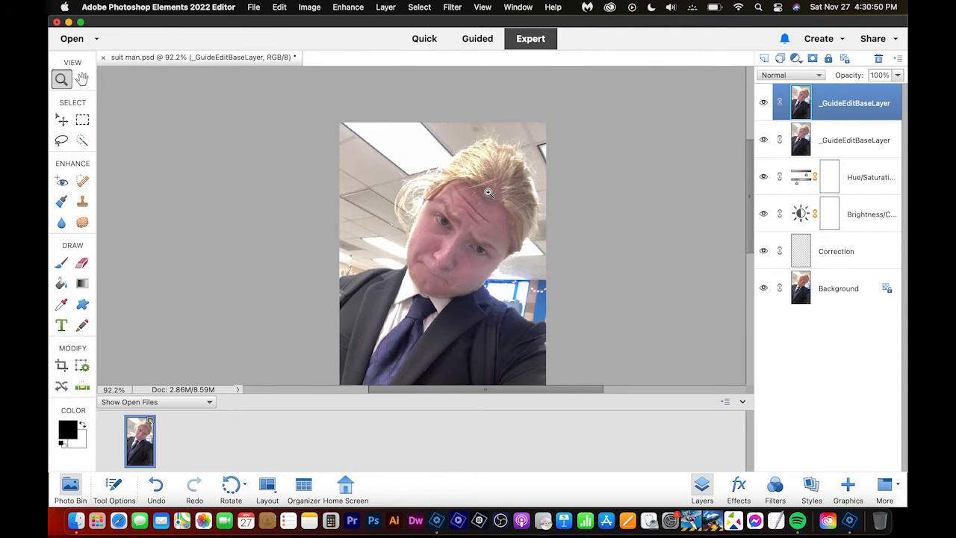
key(super+s)
scroll(489, 194, down, 3)
scroll(488, 194, right, 2)
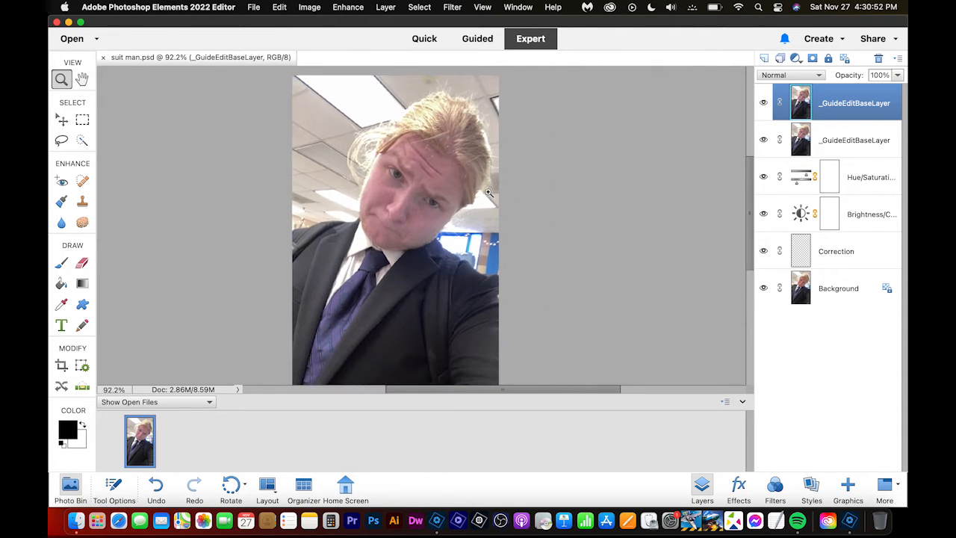
scroll(379, 373, right, 1)
key(ctrl+super+space)
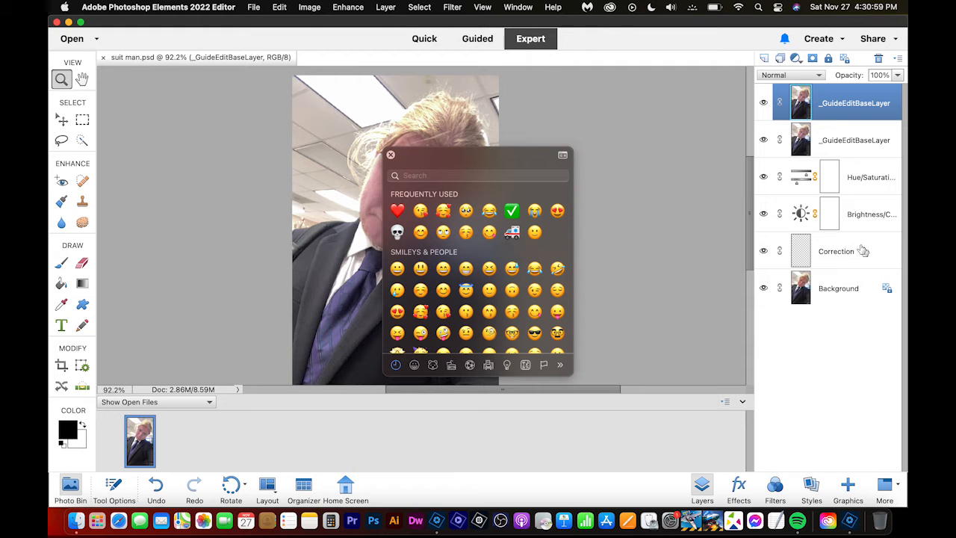
click(390, 154)
- Group all layers from Correction up to the topmost one under the name Edits and save the document
shift+click(862, 251)
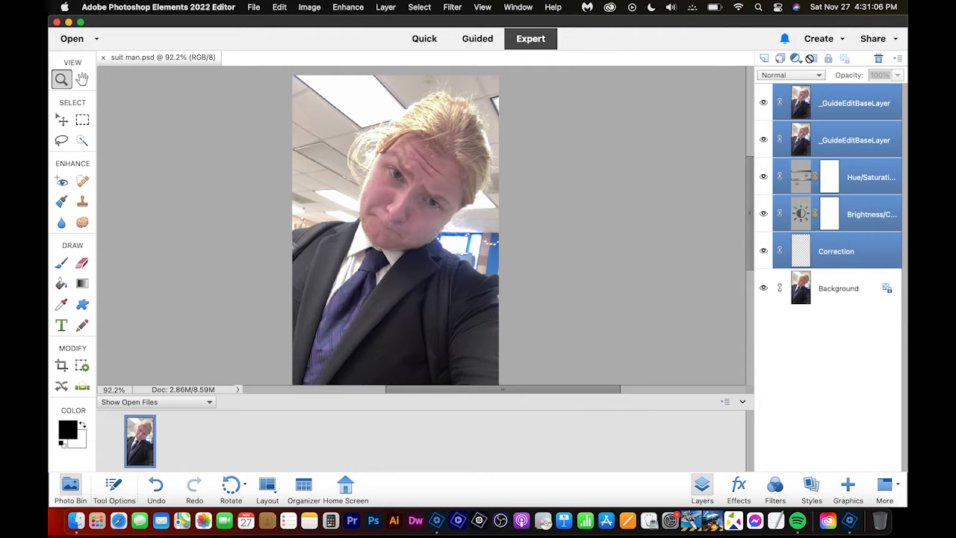
click(779, 60)
double_click(835, 92)
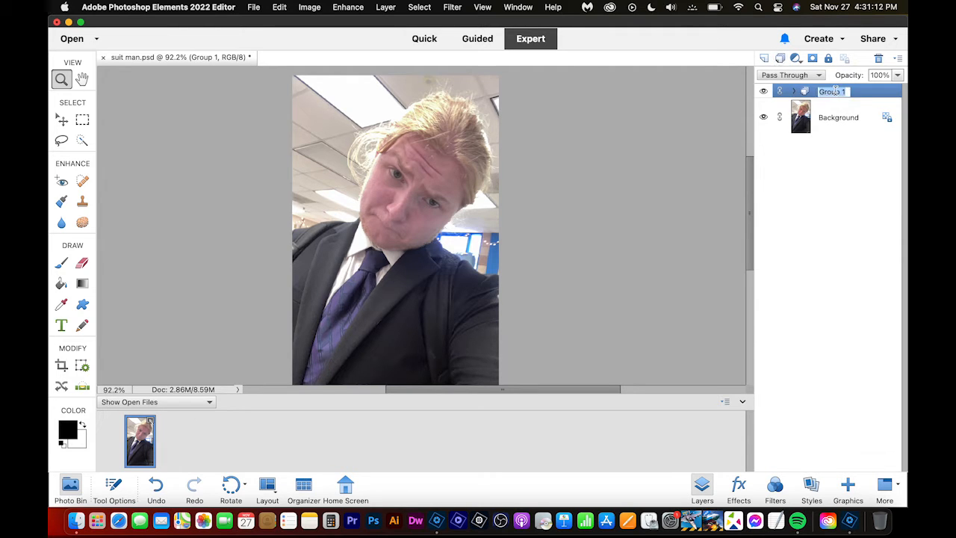
text(Edits)
key(Return)
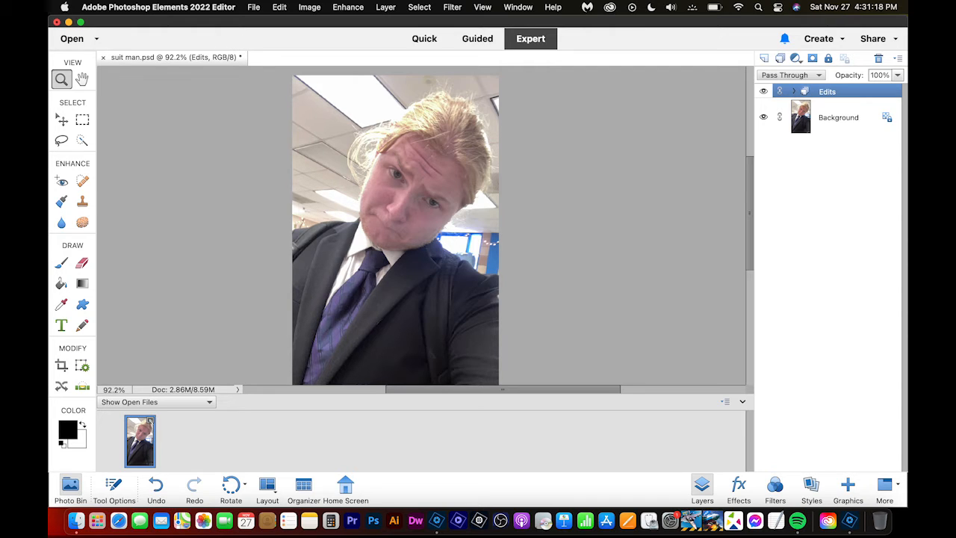
key(super+s)
- Compare the photo with the Edits group hidden and shown, and save the document with the group visible
click(794, 91)
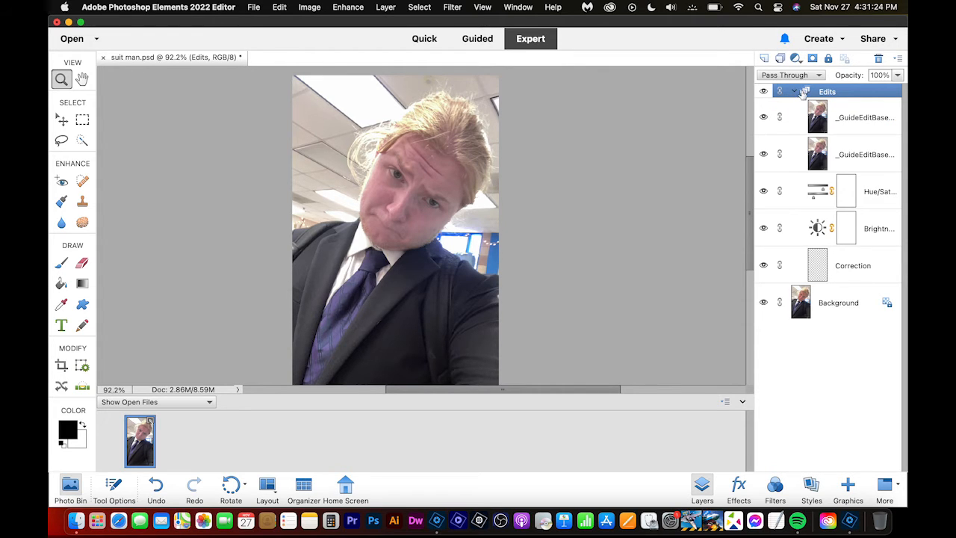
click(794, 91)
click(763, 91)
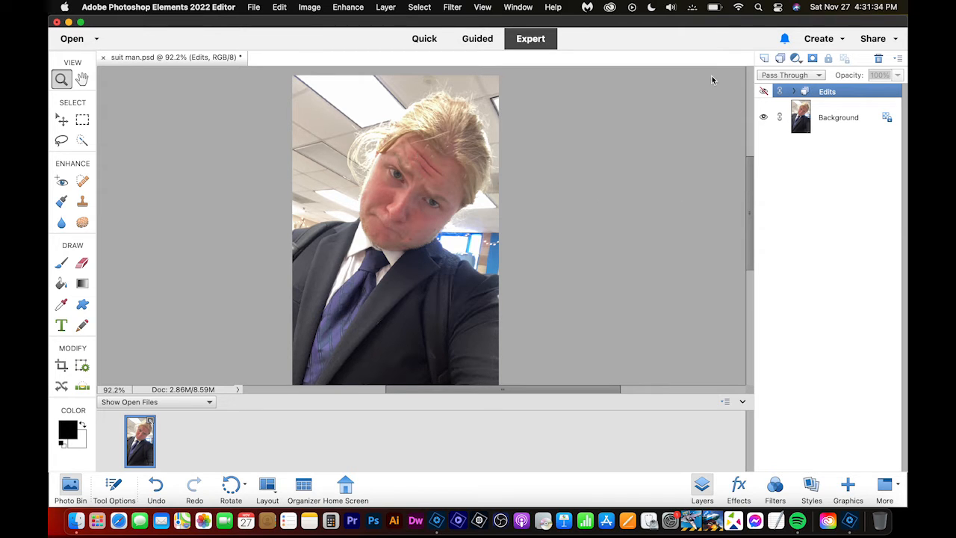
click(765, 92)
click(765, 94)
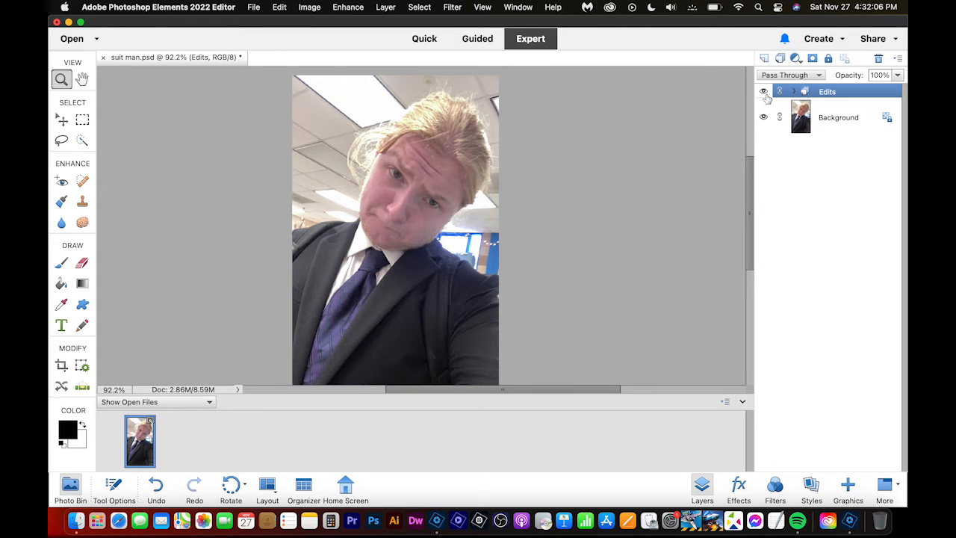
key(super+s)
- Examine the hair, face, suit, tie and background window of the photo up close
scroll(507, 215, up, 5)
scroll(507, 216, up, 4)
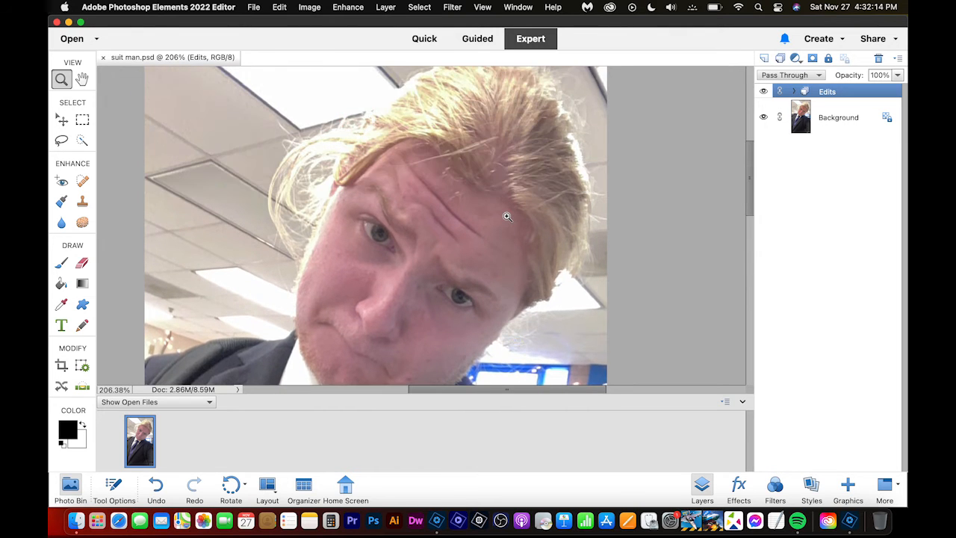
scroll(507, 216, up, 3)
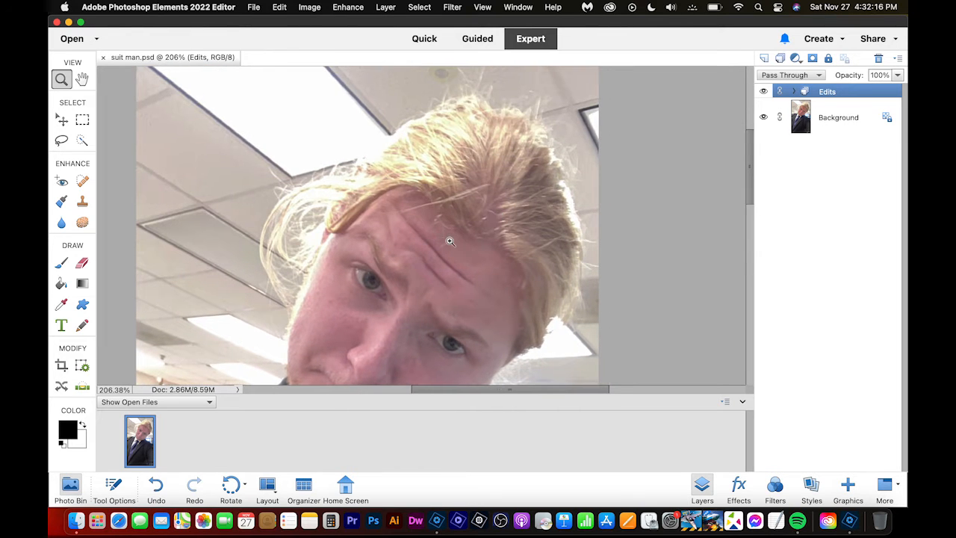
scroll(222, 218, down, 5)
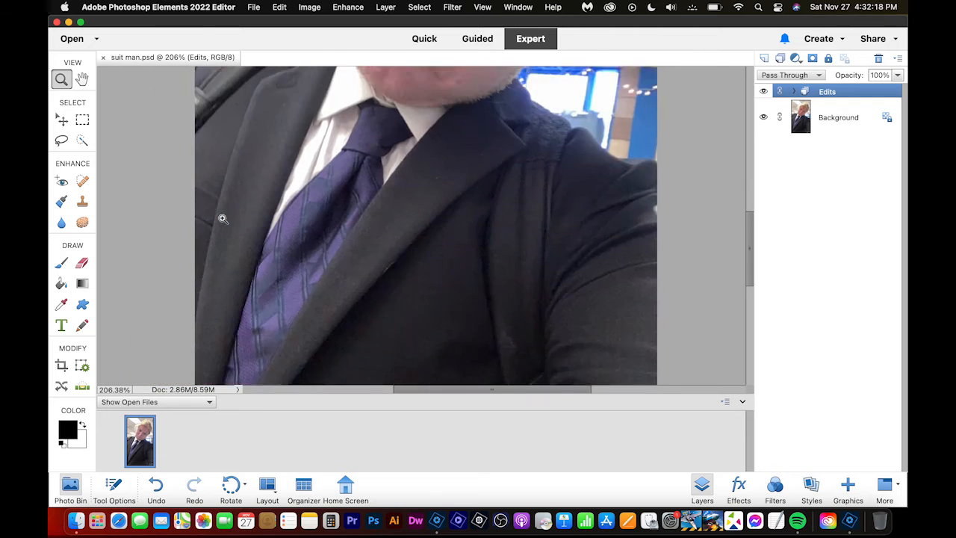
scroll(222, 217, up, 5)
scroll(223, 216, right, 3)
scroll(226, 215, up, 2)
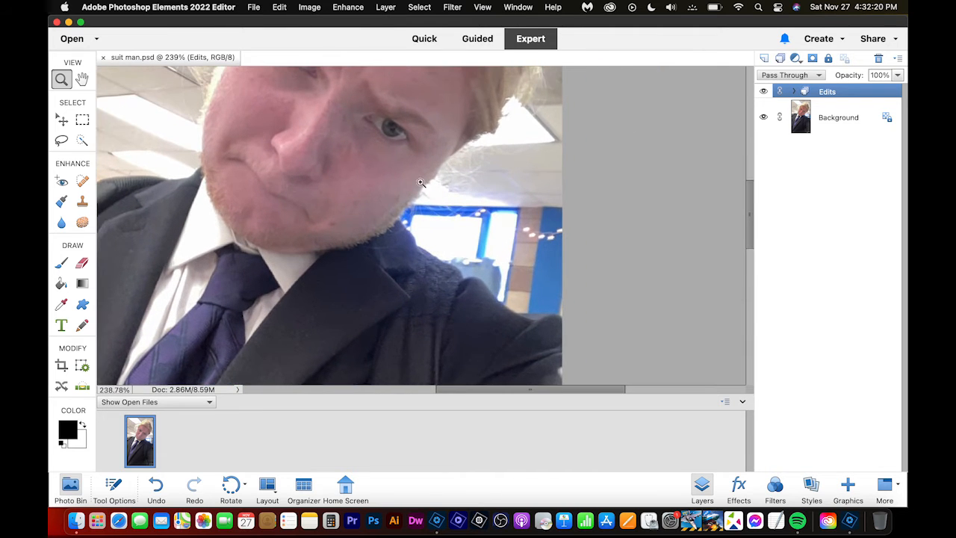
scroll(612, 258, down, 2)
scroll(612, 258, up, 3)
scroll(612, 259, down, 5)
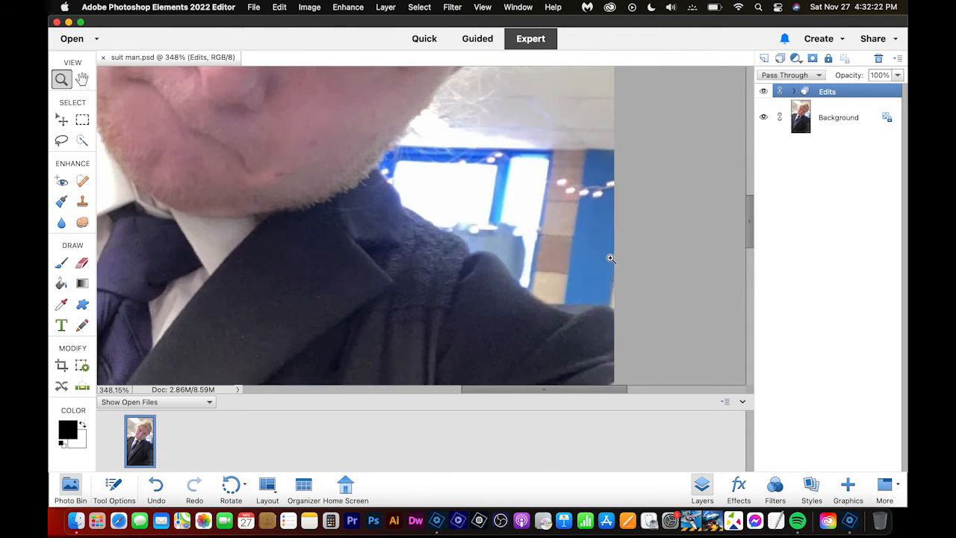
scroll(609, 260, down, 3)
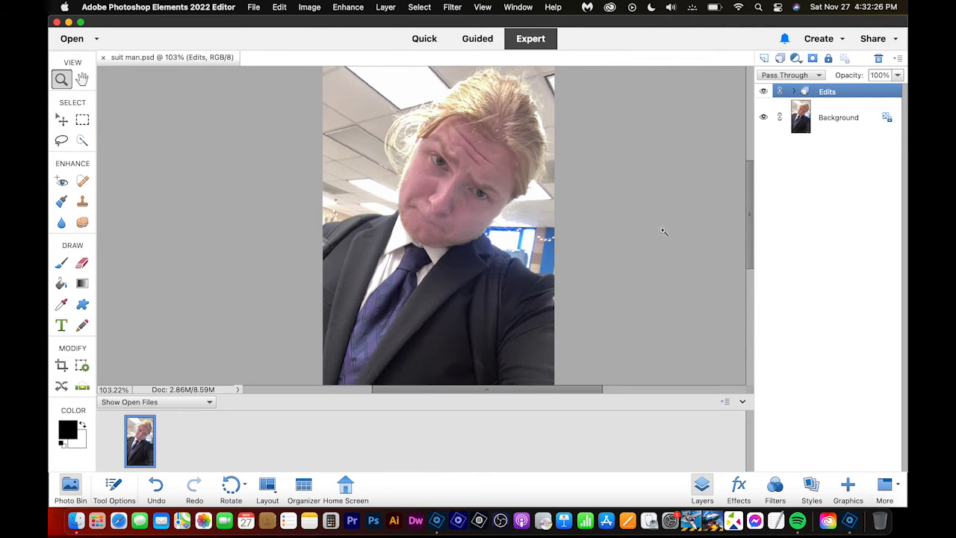
scroll(501, 298, up, 3)
scroll(509, 267, down, 2)
scroll(509, 268, right, 2)
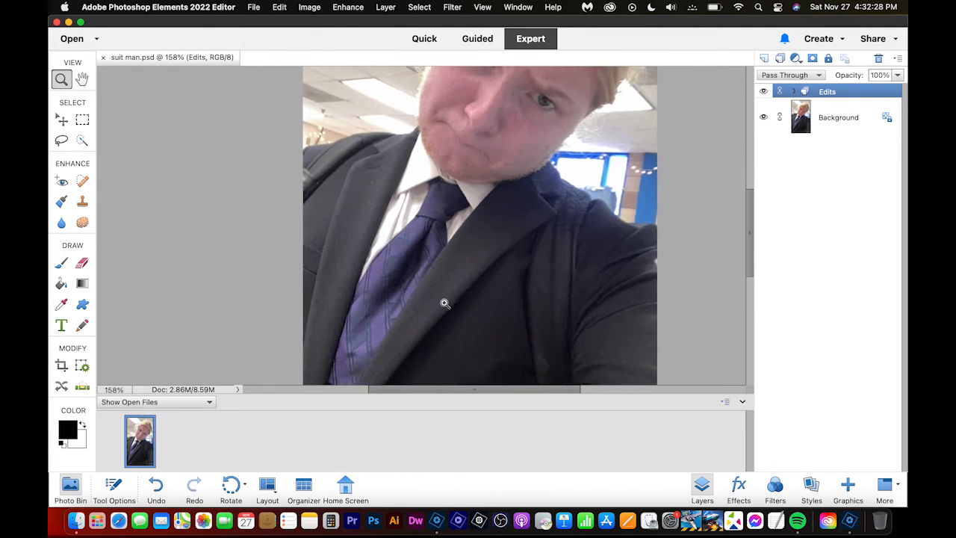
- Activate the Quick Selection tool and make sure Use Shift Key for Tool Switch is off in the General preferences
click(82, 141)
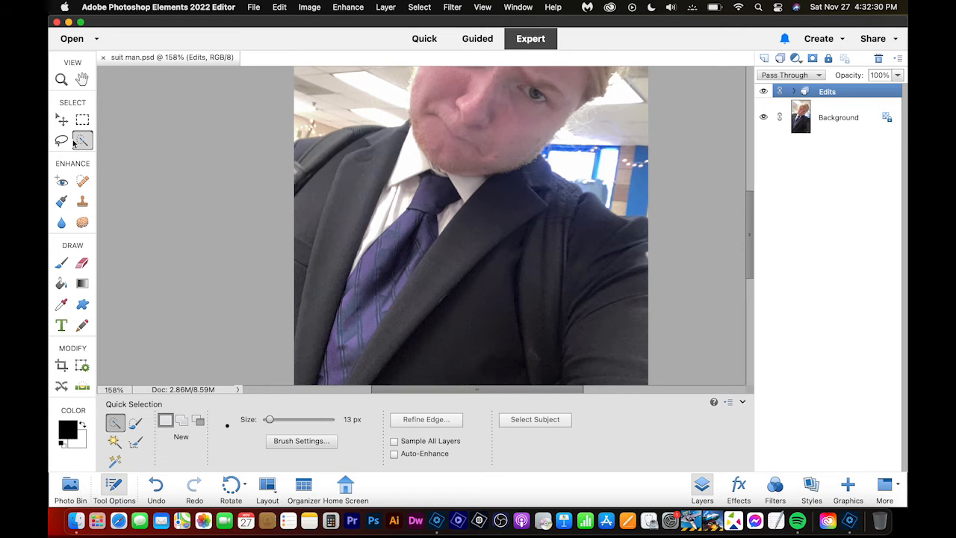
click(97, 7)
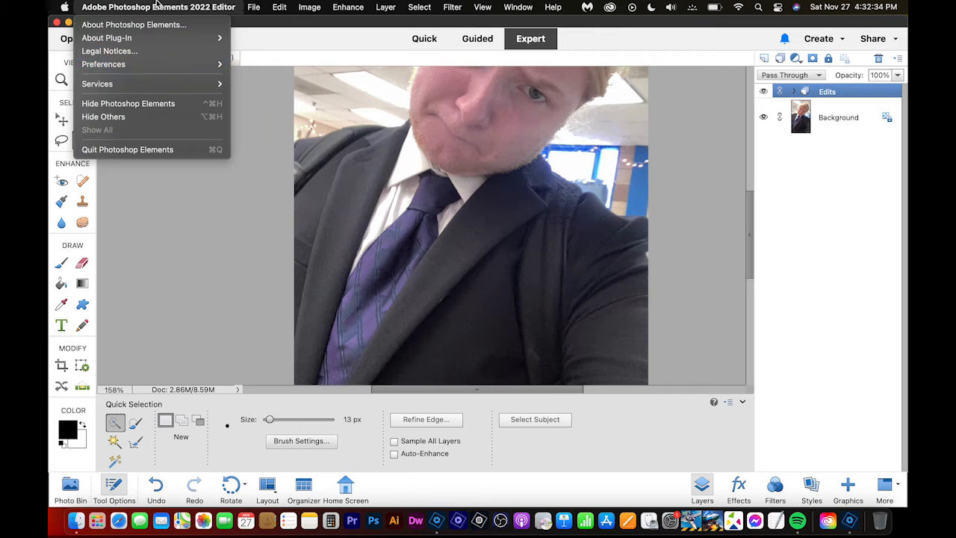
mouse_move(156, 67)
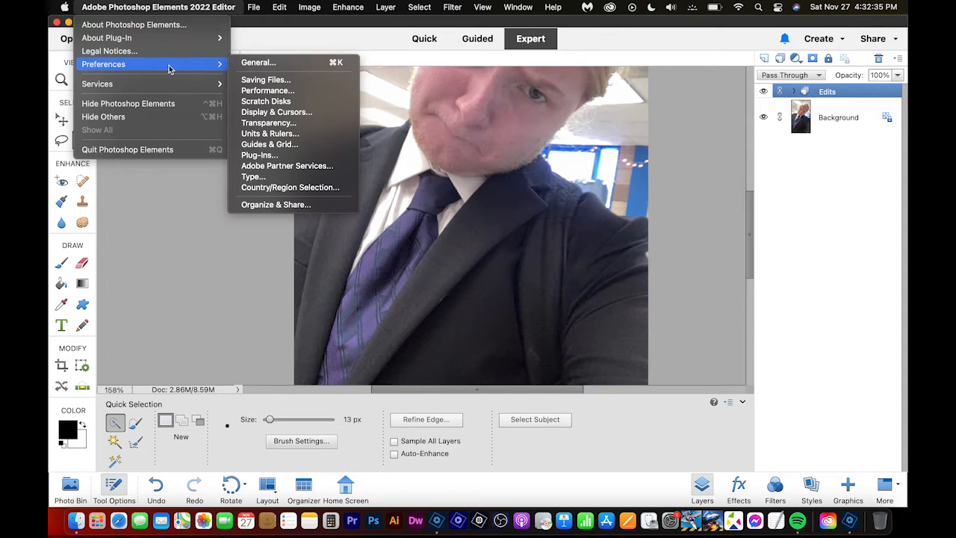
click(297, 66)
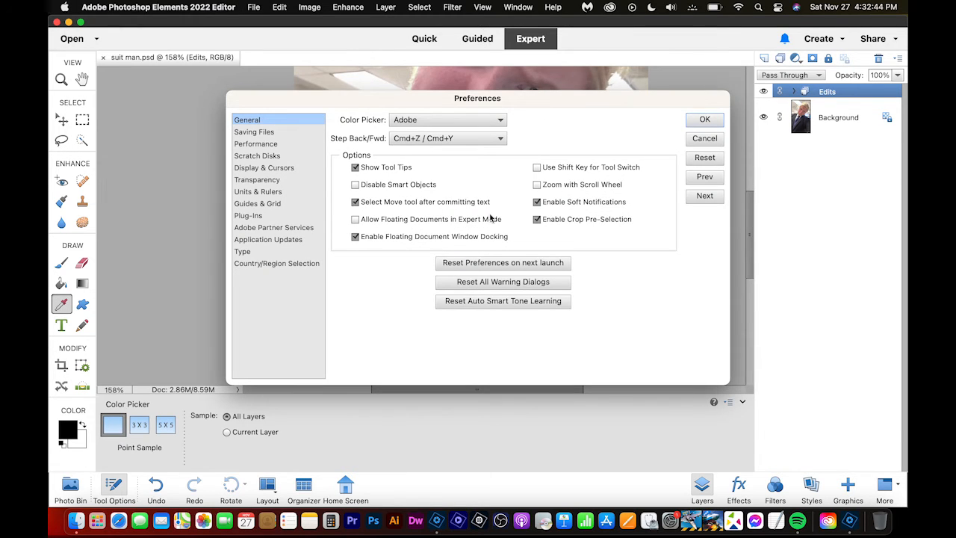
click(556, 169)
click(704, 120)
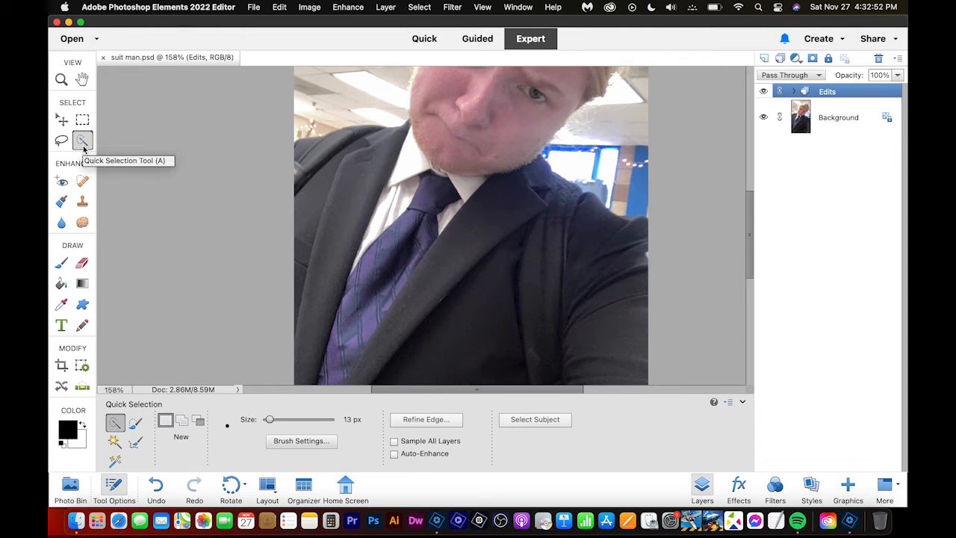
- Cycle through the grouped selection tools and make the Magic Wand active
key(a)
key(a)
key(a)
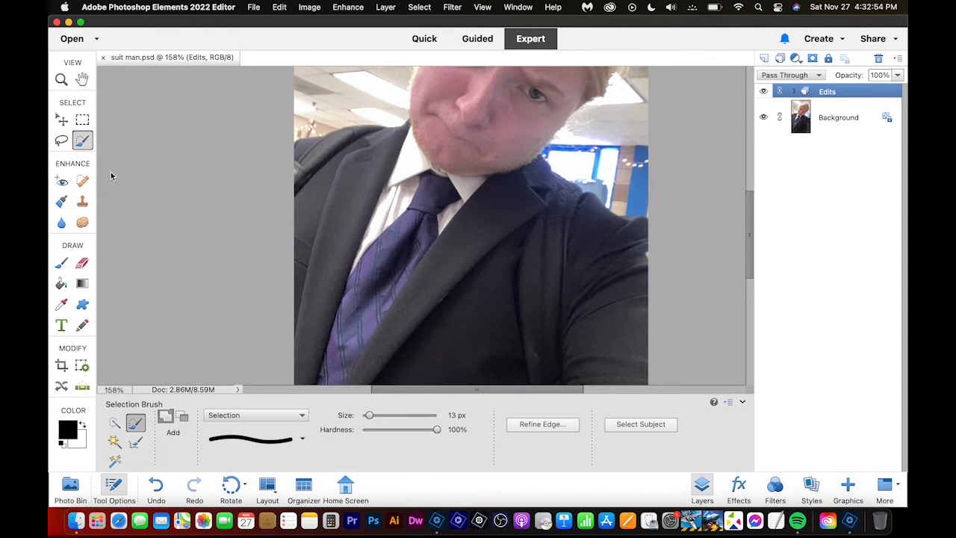
key(a)
key(a)
key(a)
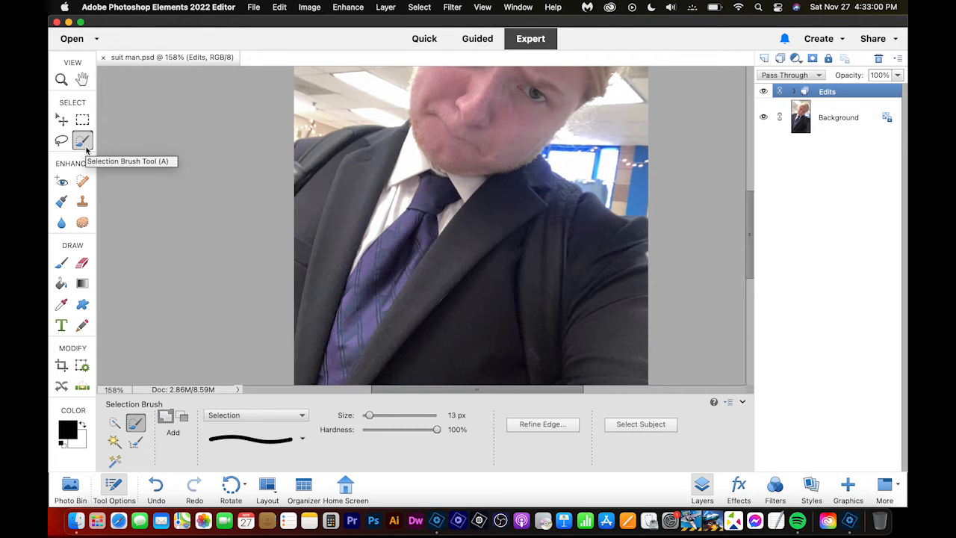
key(a)
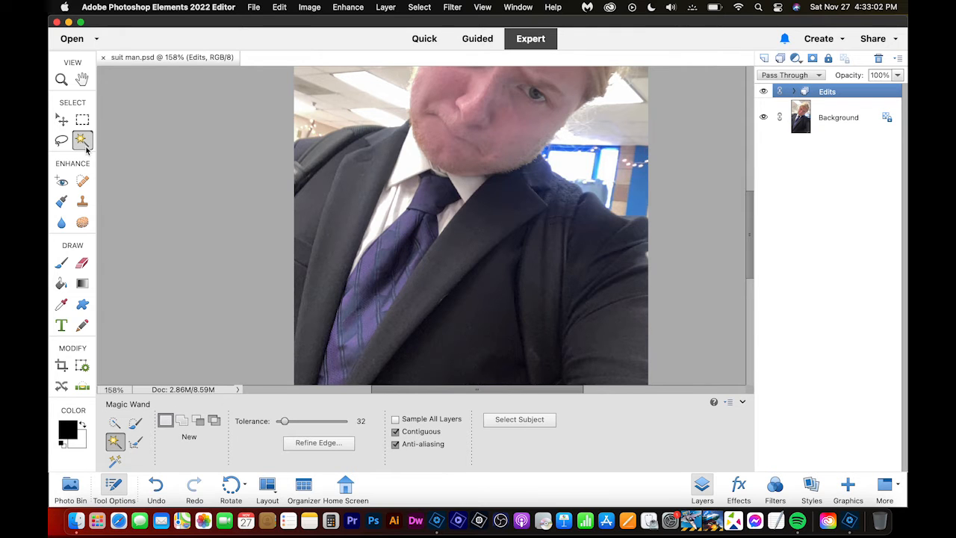
- Clear the selection made on the Edits group and select the tie's dark area on the Background layer with the Magic Wand
click(394, 277)
click(523, 230)
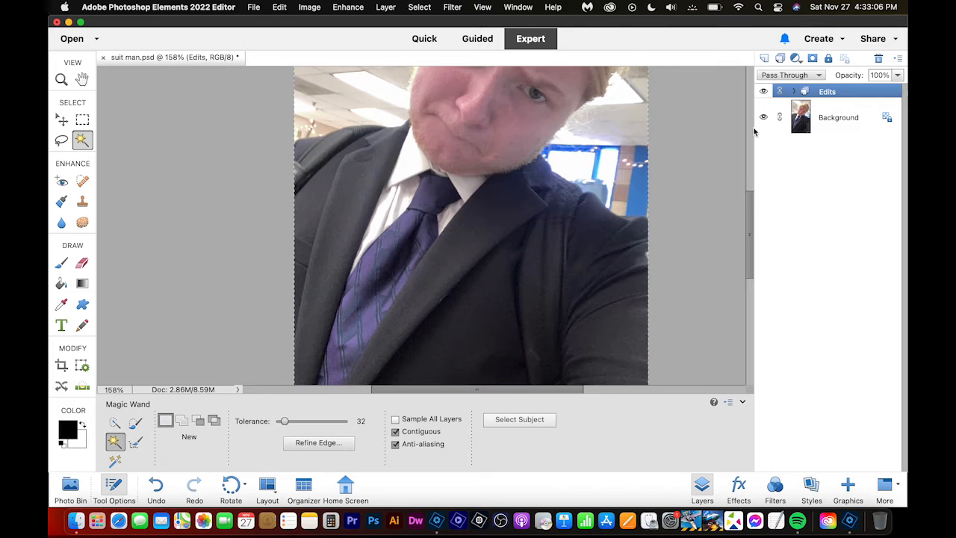
click(839, 121)
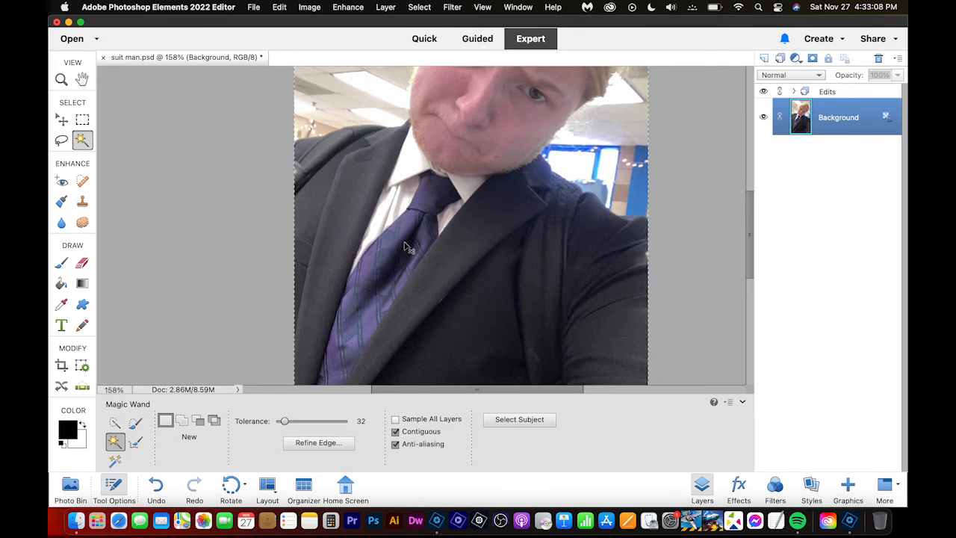
key(super+d)
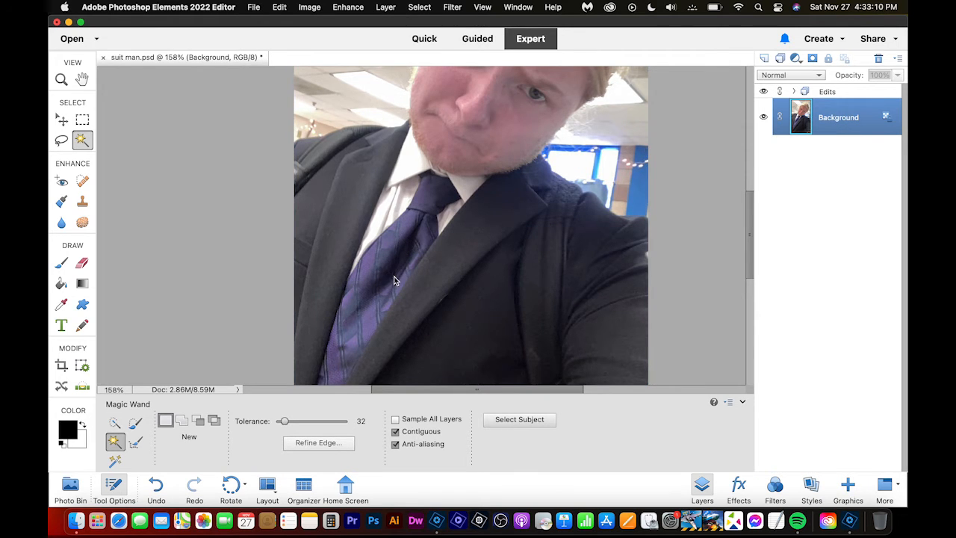
click(384, 261)
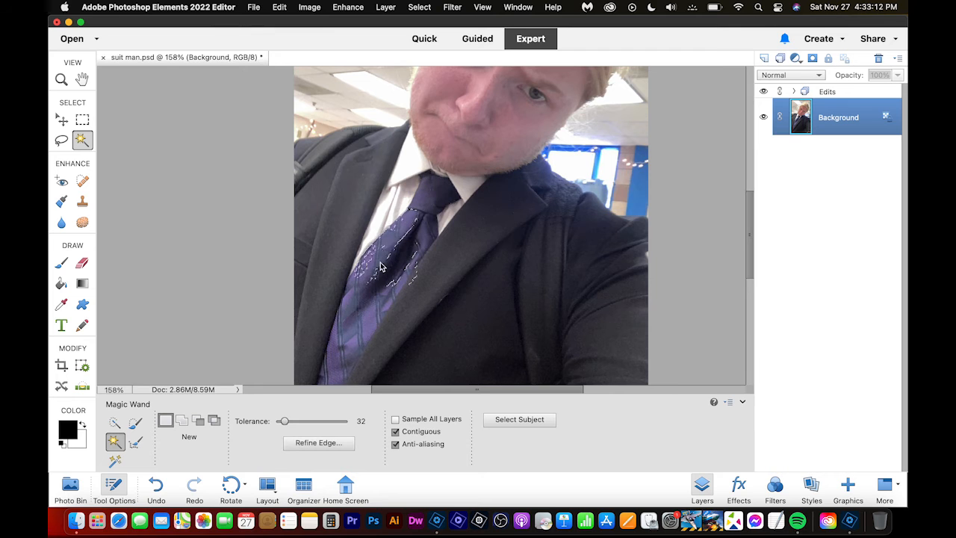
- Try selecting the lower purple part of the tie with the Magic Wand, clearing the selection before and after
key(super+d)
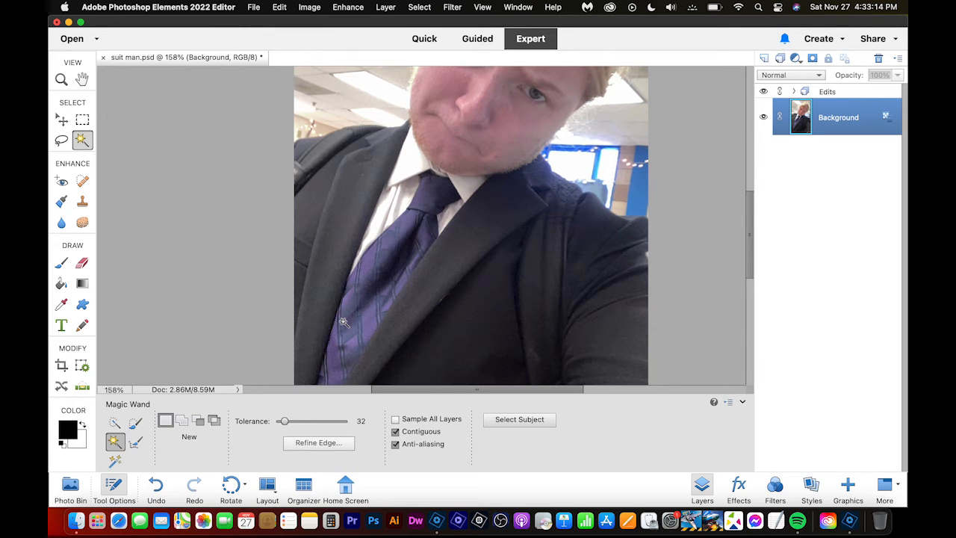
click(344, 322)
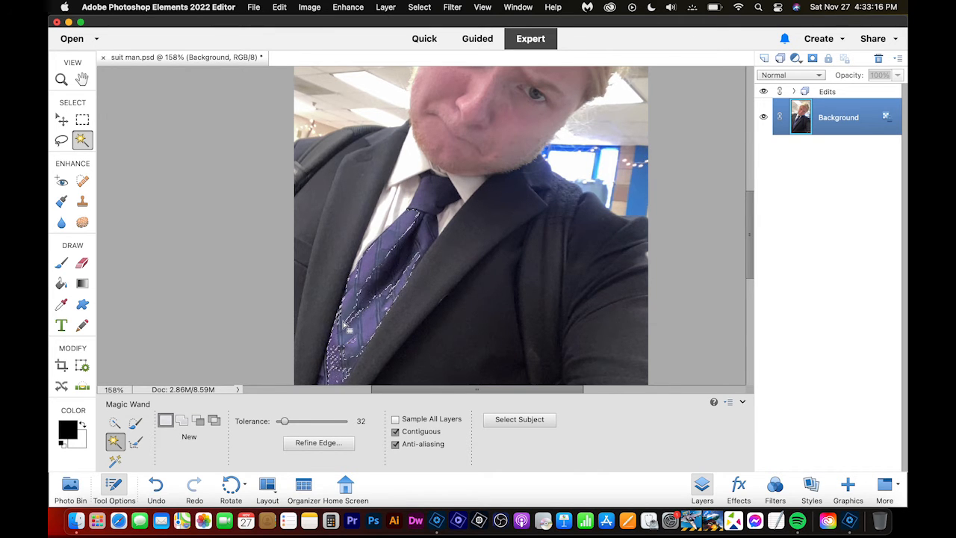
key(super+d)
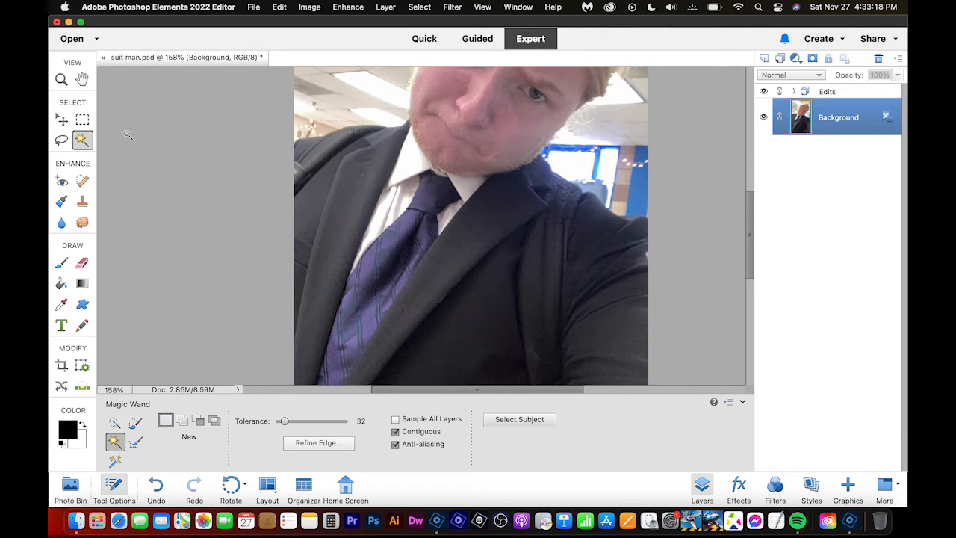
- Cycle through the Refine Selection Brush and Auto Selection tools and make the Quick Selection tool active
key(m)
click(83, 140)
key(a)
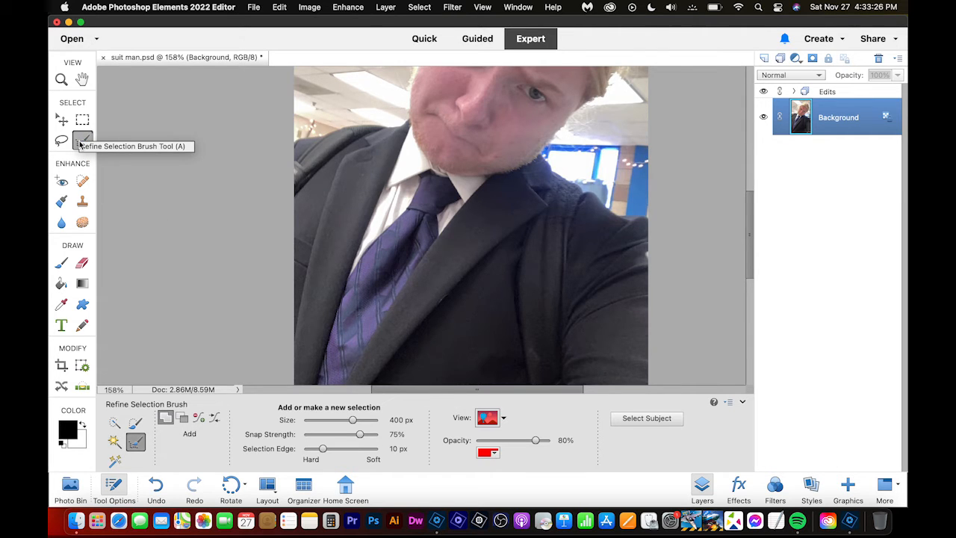
key(a)
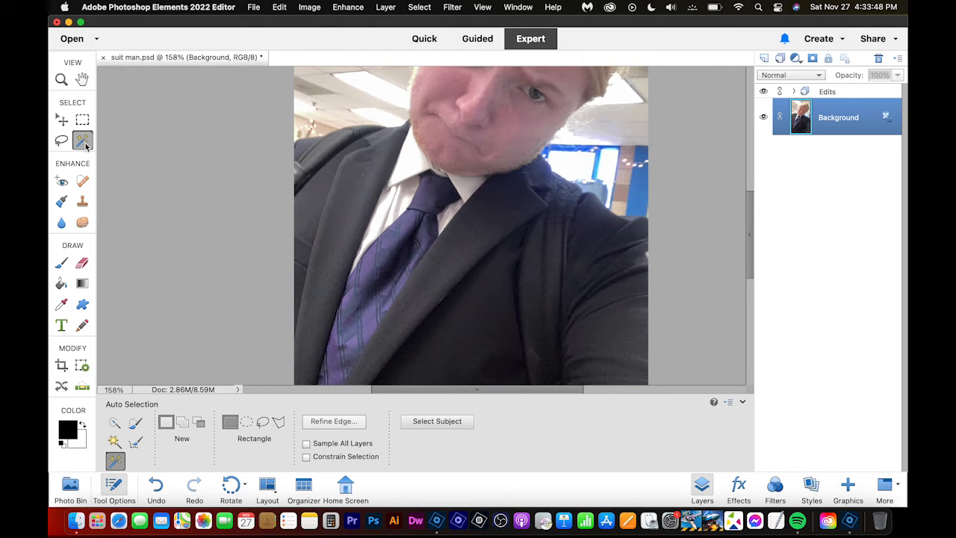
click(86, 147)
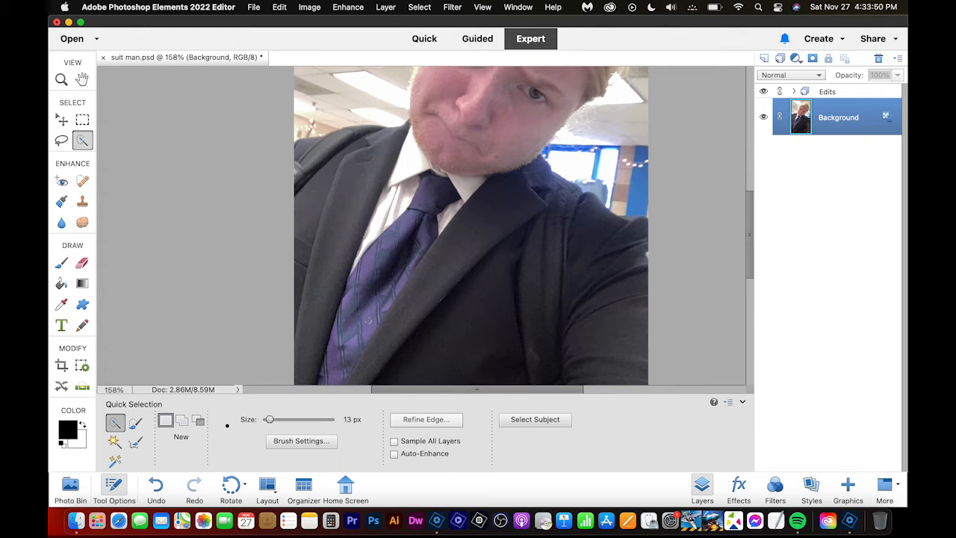
- Select the whole tie on the Background layer with Quick Selection and subtract the patch of shirt beside the knot
drag(390, 270, 415, 227)
mouse_move(352, 332)
mouse_down()
mouse_move(334, 373)
mouse_move(347, 353)
mouse_up()
drag(343, 371, 341, 375)
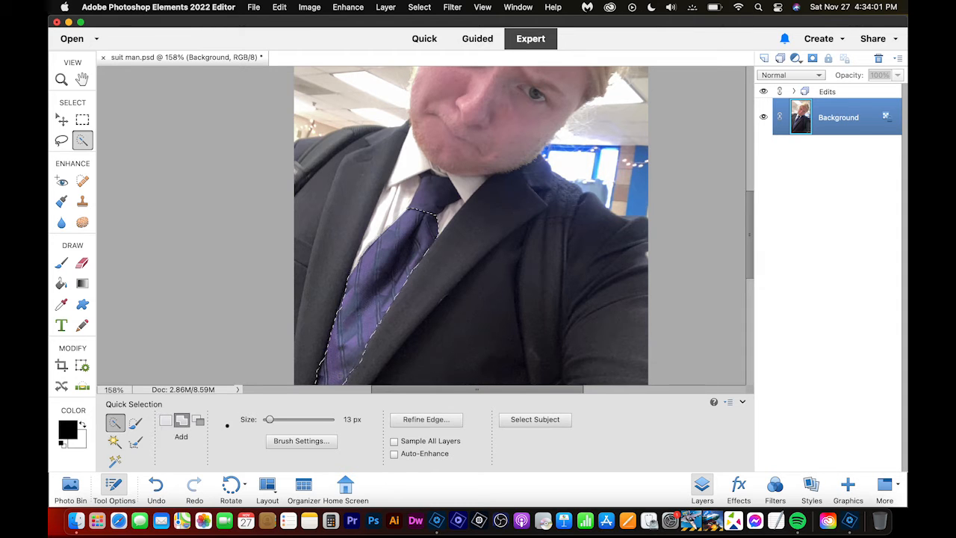
click(428, 200)
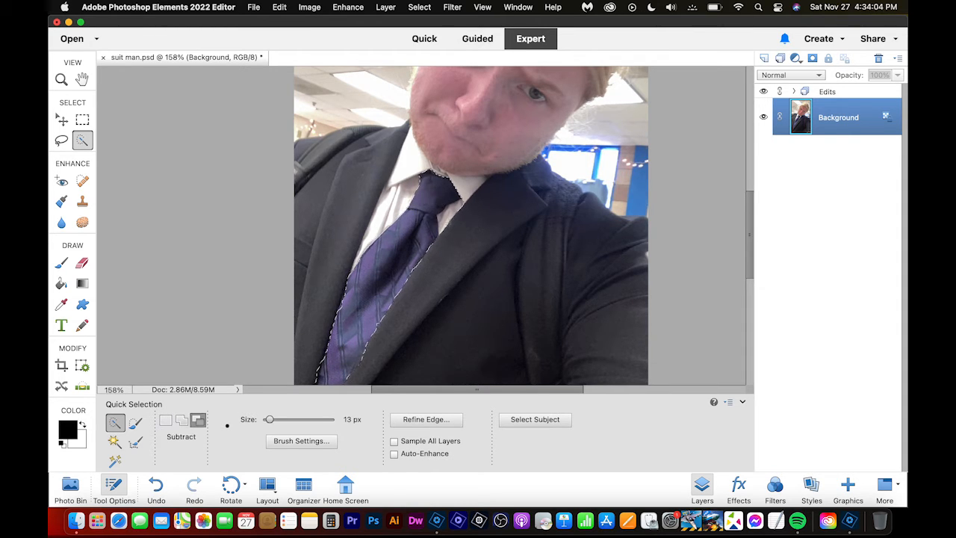
alt+click(456, 213)
alt+click(454, 213)
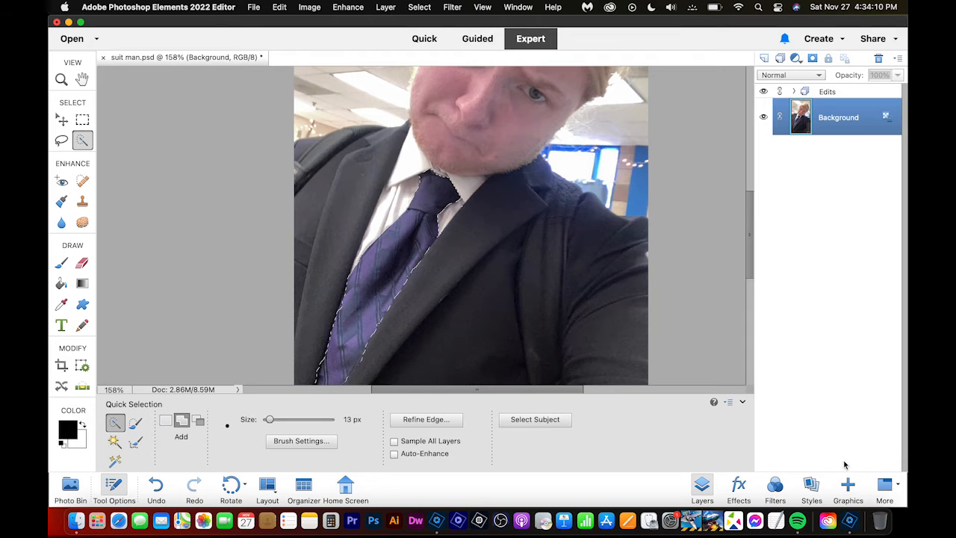
- Add a Hue/Saturation adjustment layer for the selected tie with Colorize on, Hue 117, Saturation 87 and Lightness +32
click(796, 58)
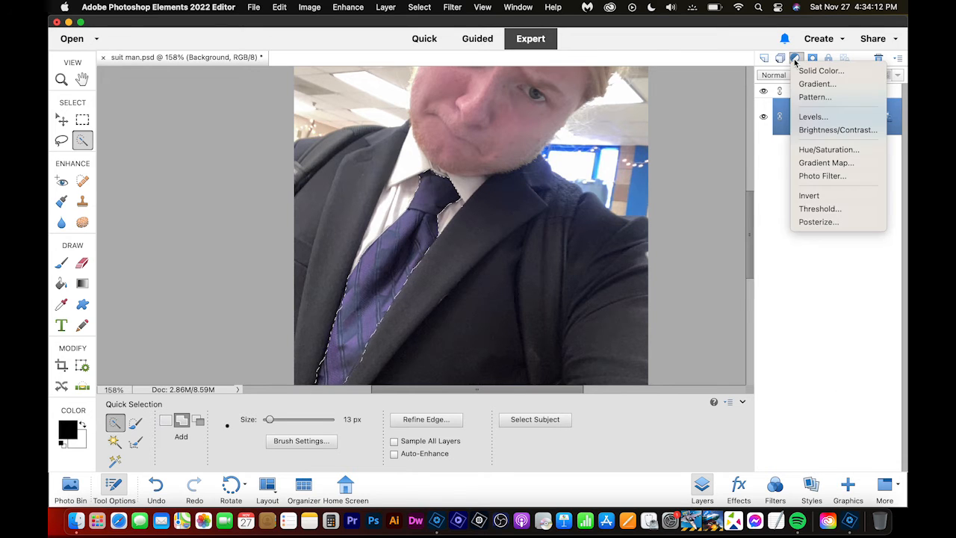
click(837, 150)
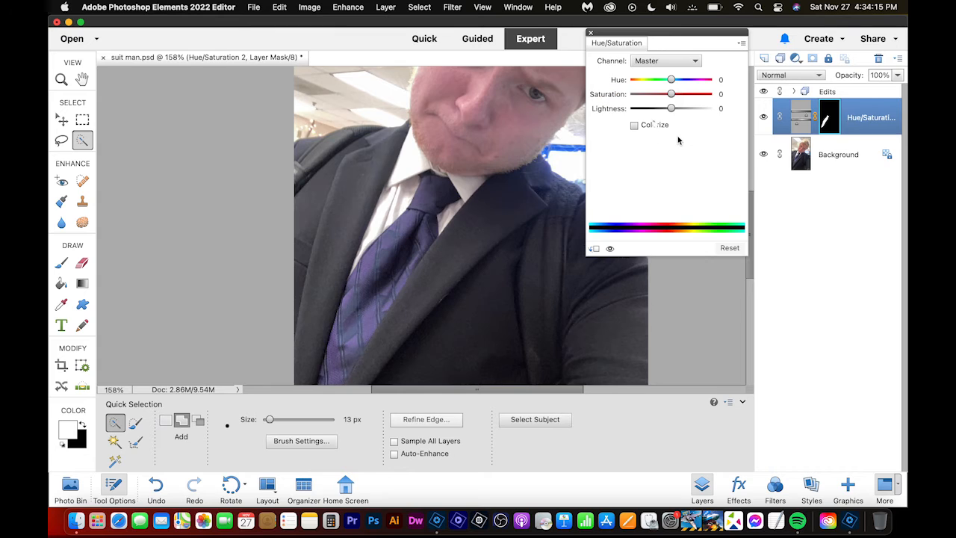
click(634, 125)
drag(632, 80, 700, 94)
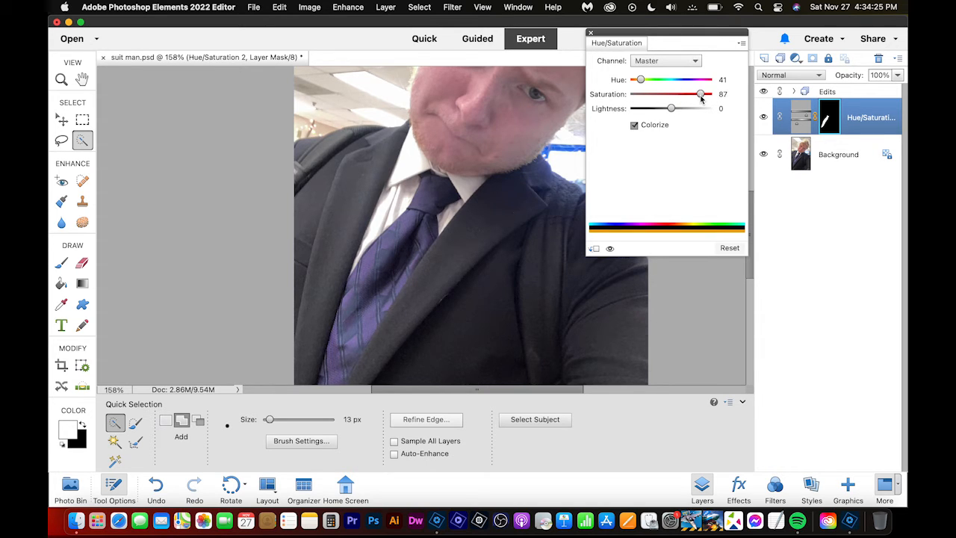
click(797, 124)
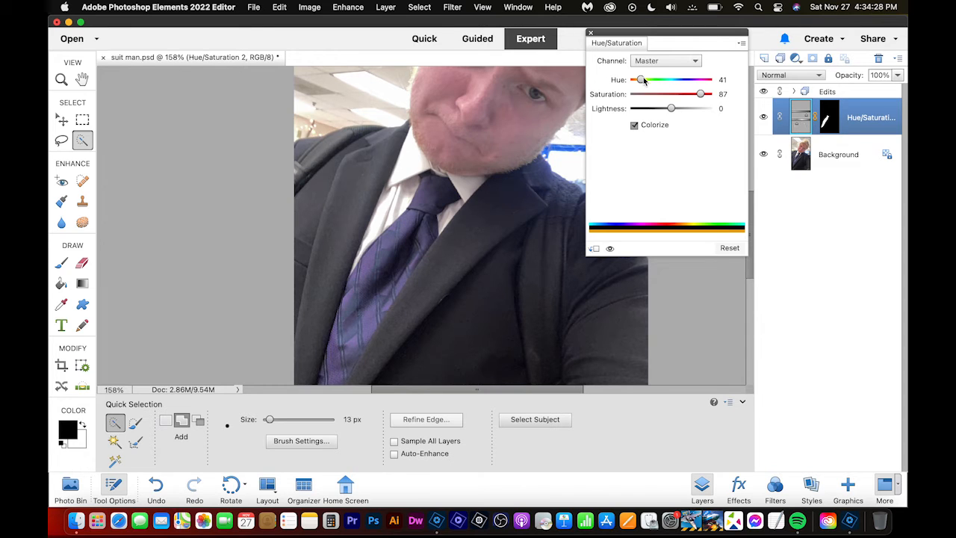
drag(643, 78, 682, 110)
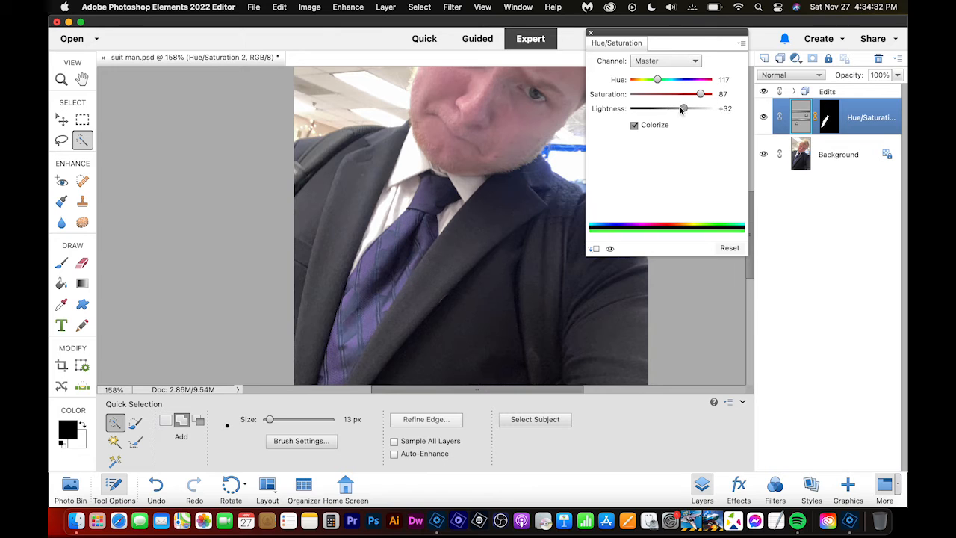
- Move the tie's Hue/Saturation adjustment layer above the Edits group
click(794, 156)
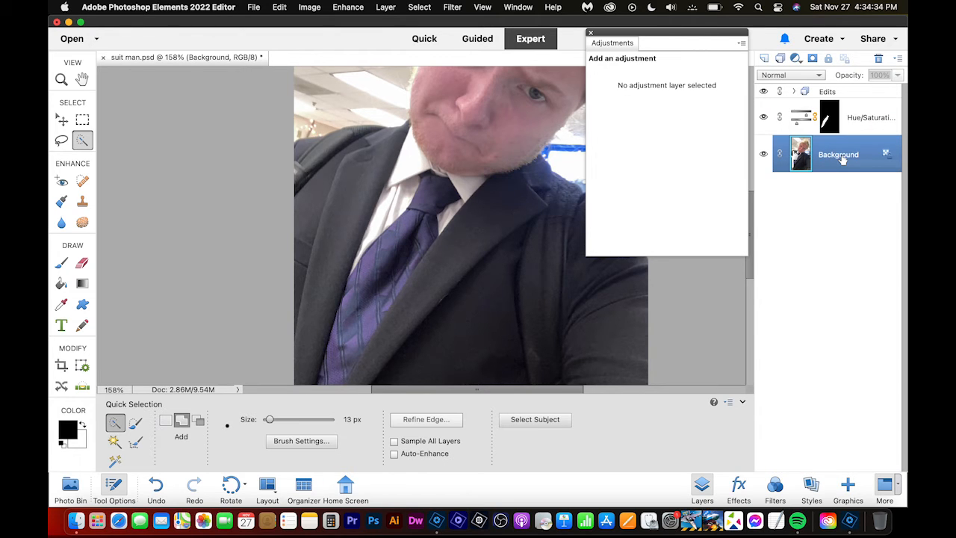
click(870, 120)
drag(850, 118, 850, 90)
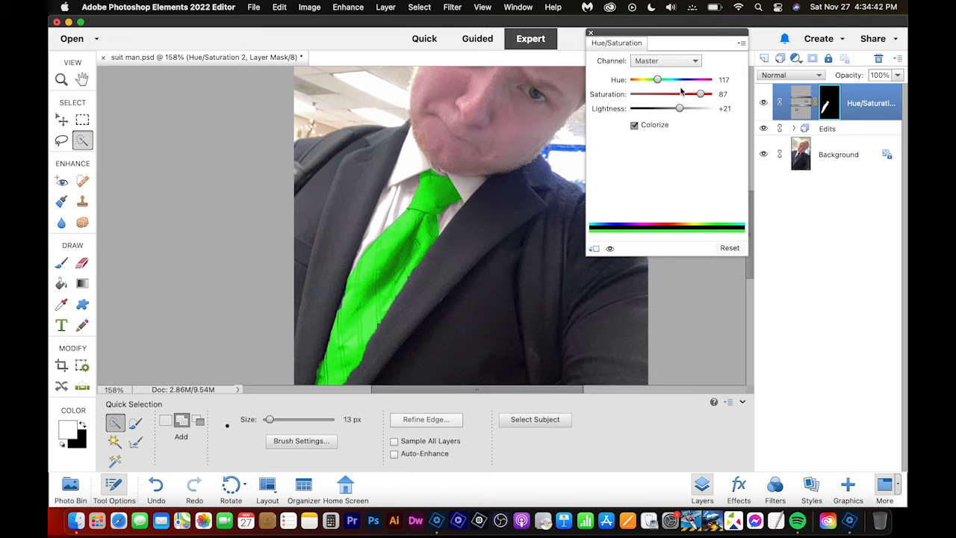
- Recolor the tie dark red by setting Hue to 360 and Lightness to -61, and save the document
drag(679, 108, 649, 113)
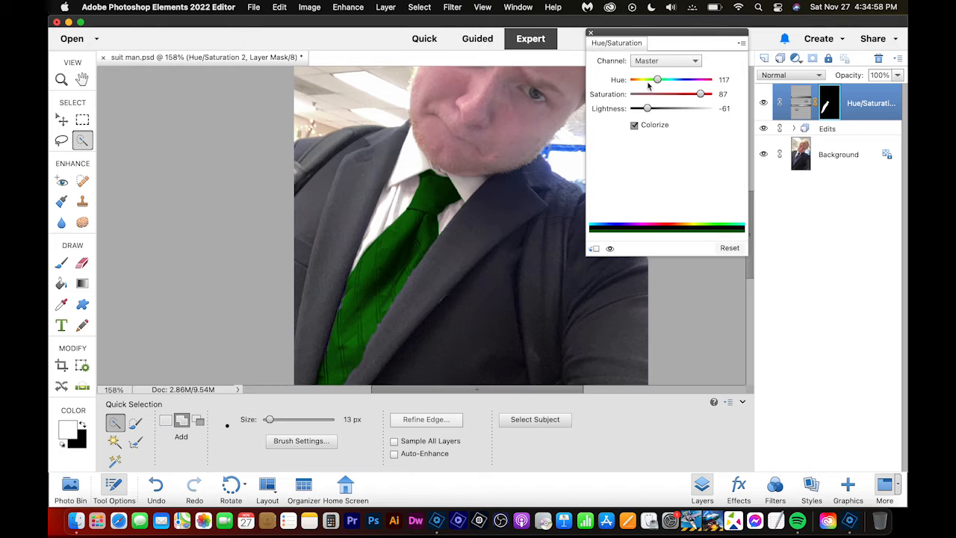
drag(658, 79, 736, 77)
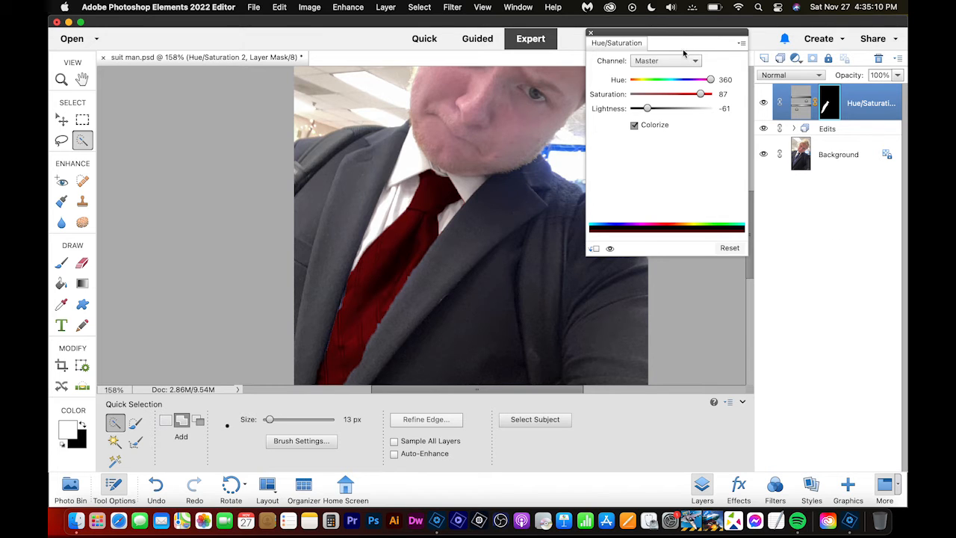
click(590, 33)
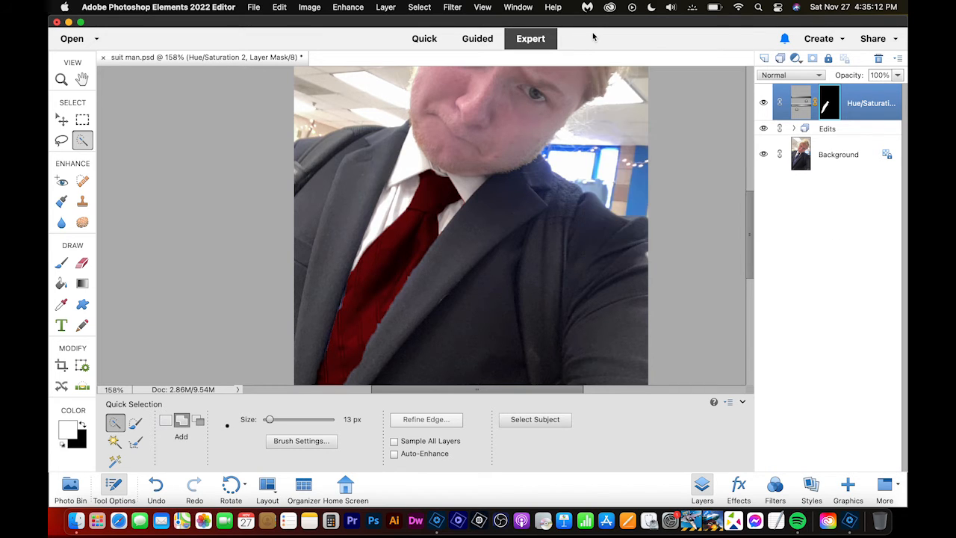
key(super+s)
- Apply the Mona Lisa artistic effect to the photo and save the document
scroll(517, 195, up, 5)
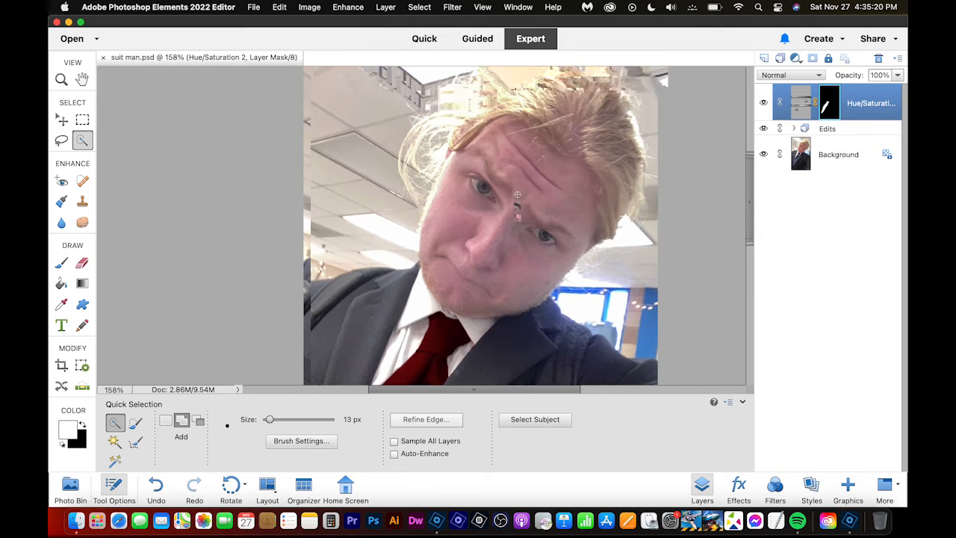
scroll(517, 194, right, 5)
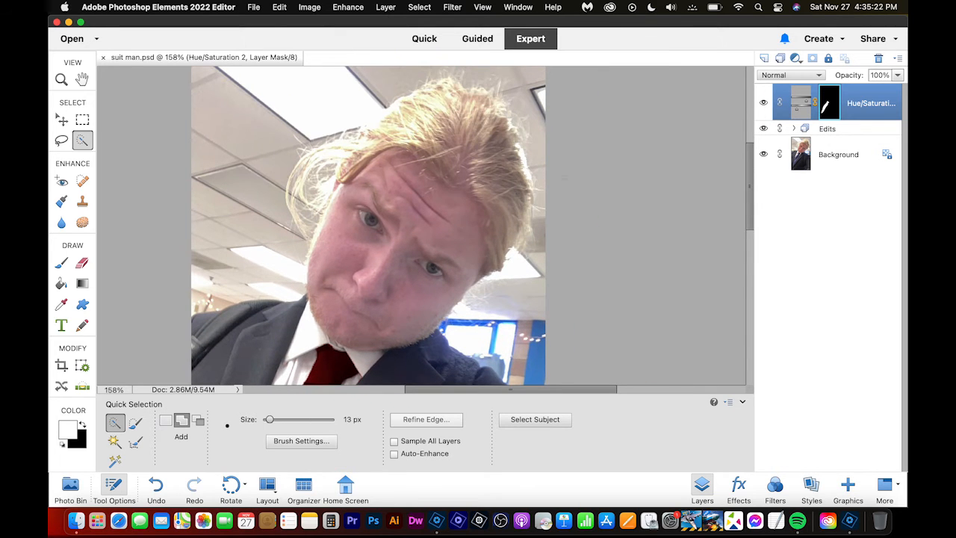
click(738, 489)
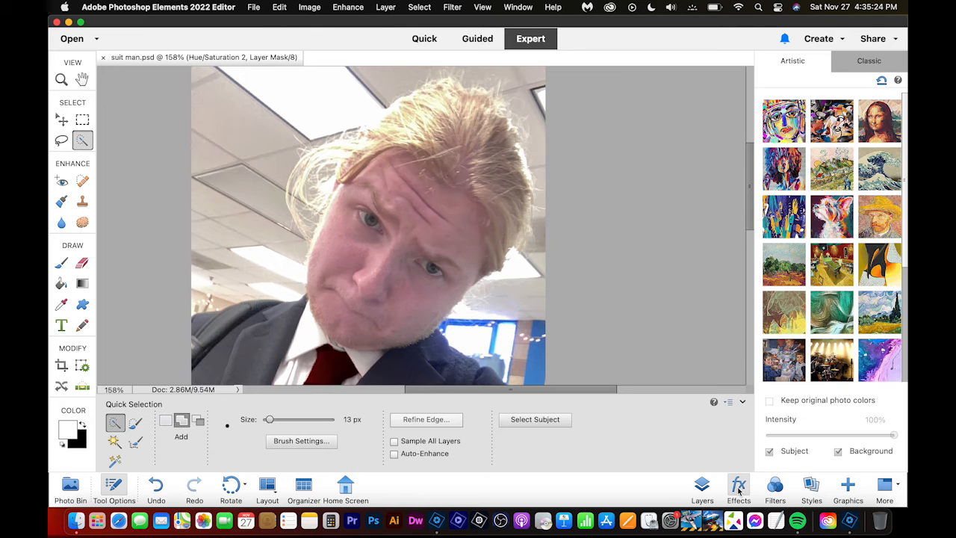
click(874, 133)
scroll(576, 273, down, 3)
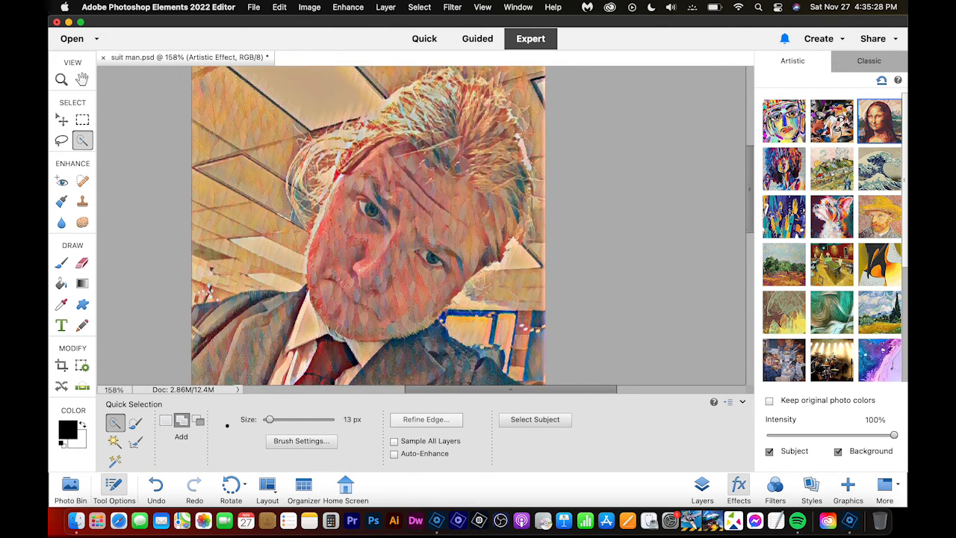
scroll(575, 274, left, 2)
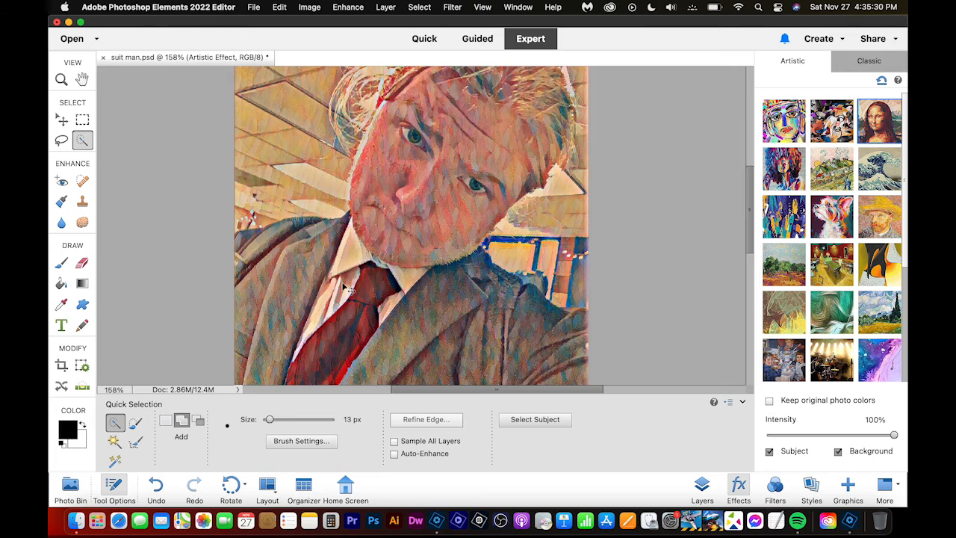
key(super+s)
- Try the dog portrait, black-and-orange abstract and orchard landscape artistic effects on the photo
click(822, 207)
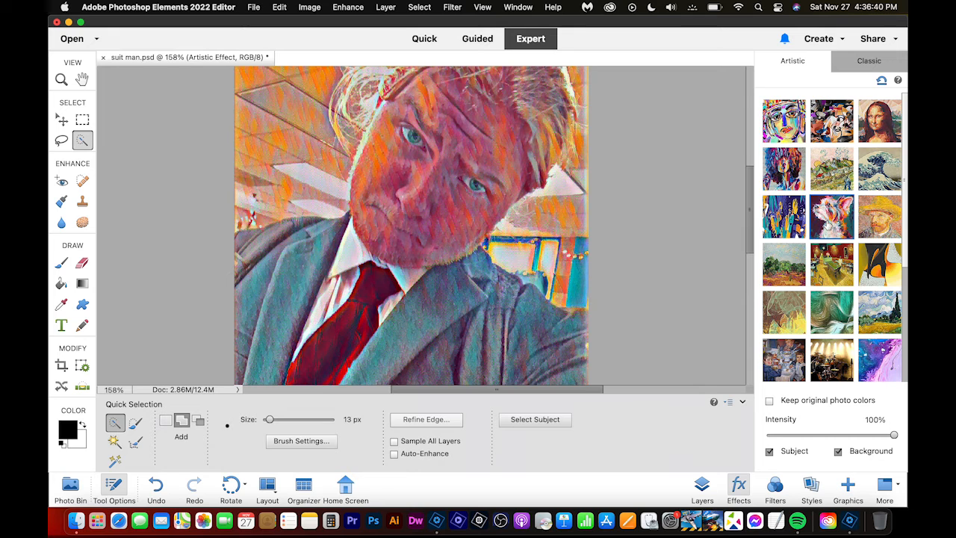
click(826, 266)
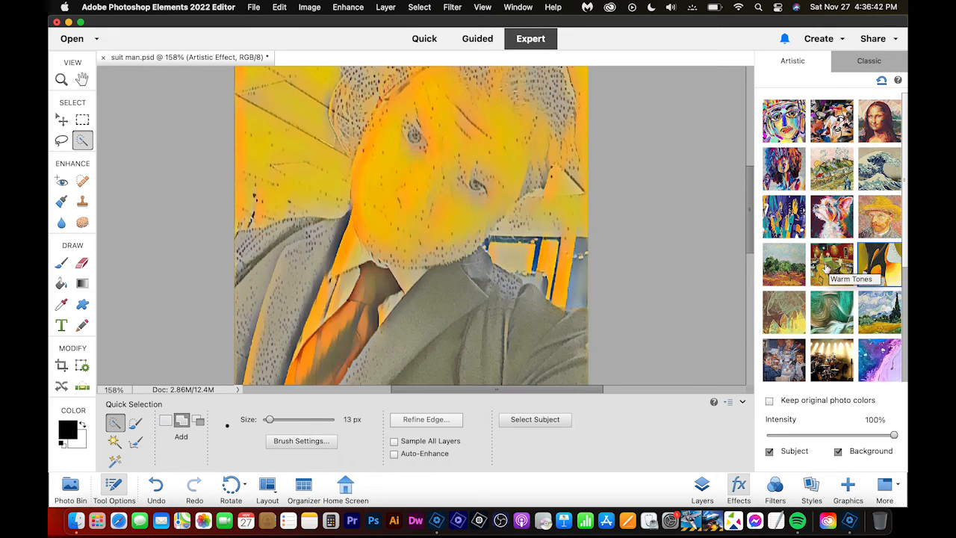
click(786, 258)
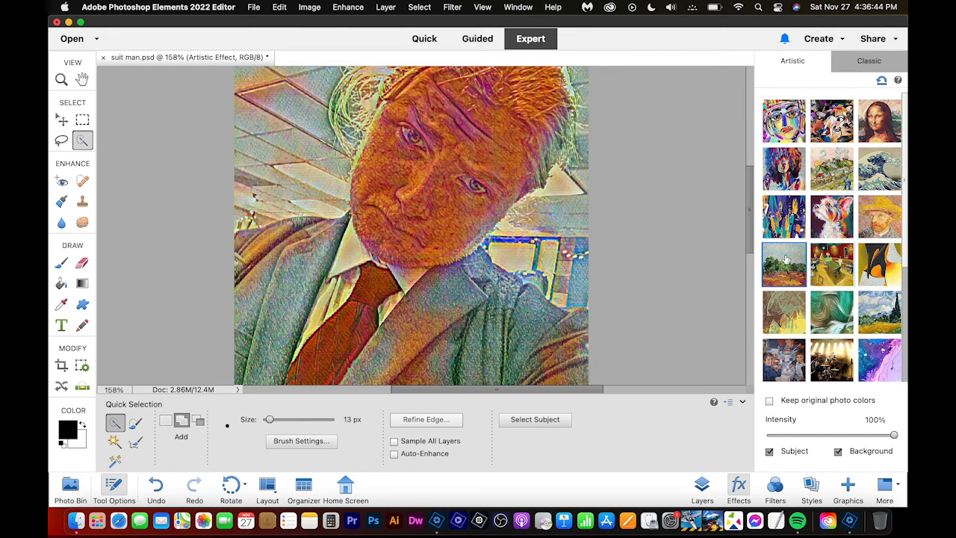
scroll(355, 231, up, 6)
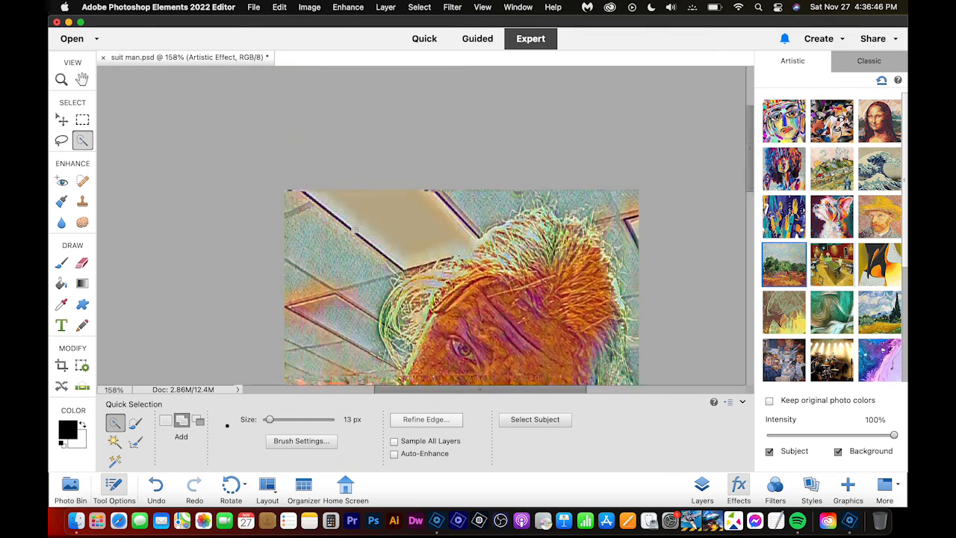
scroll(355, 231, down, 5)
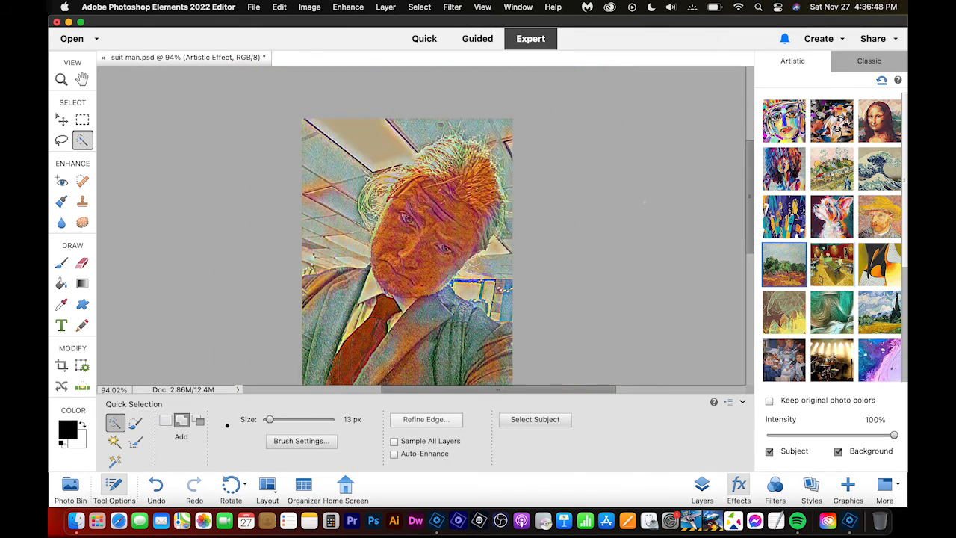
- Apply the great wave artistic effect to the photo and save the document
click(875, 165)
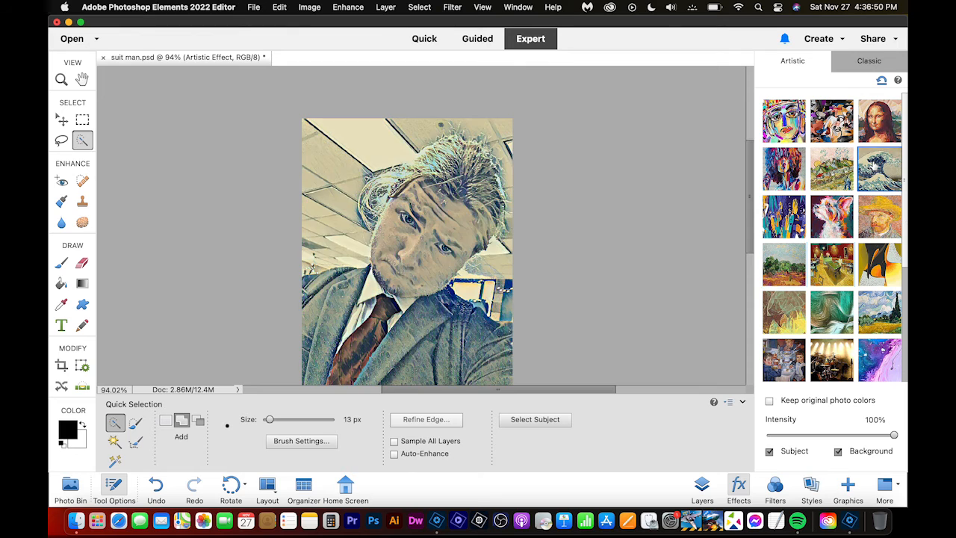
scroll(419, 233, down, 2)
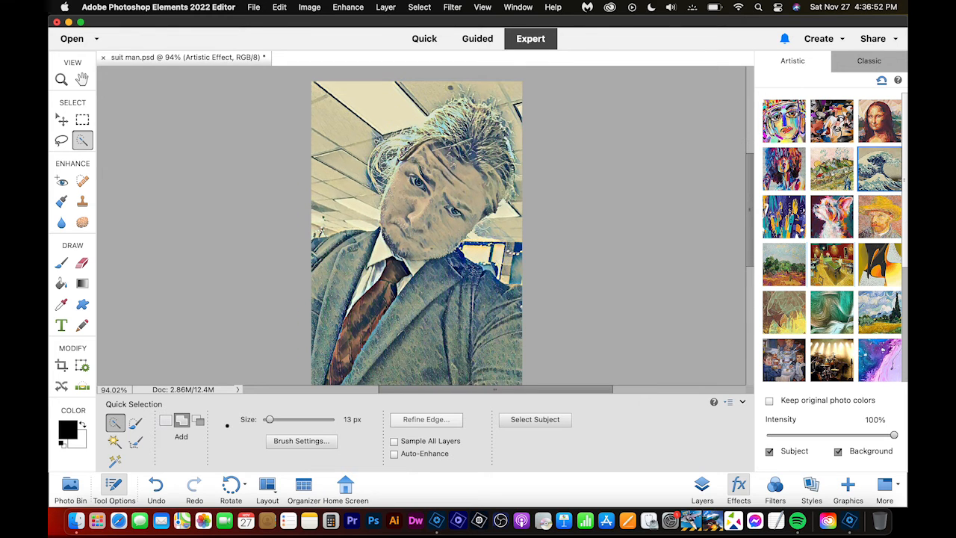
key(super+s)
drag(499, 24, 469, 112)
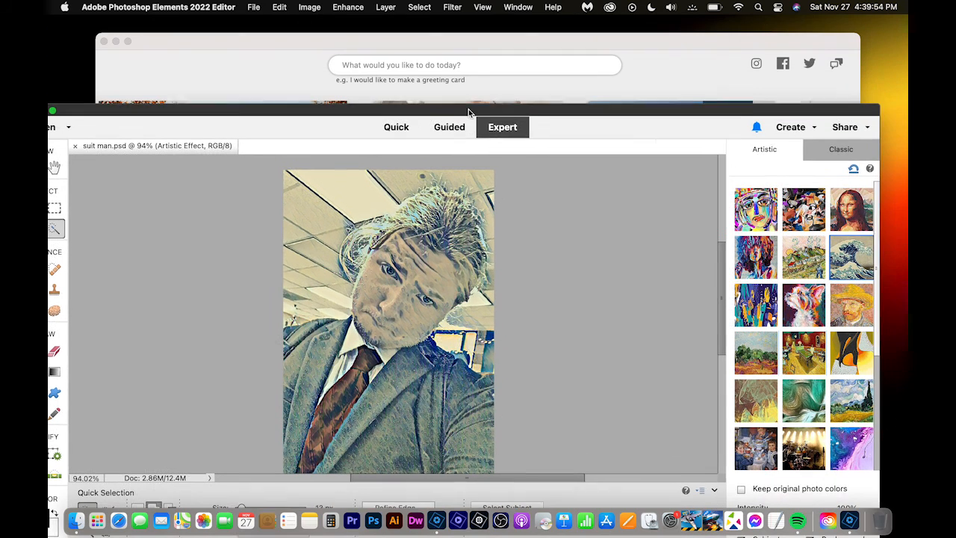
click(756, 24)
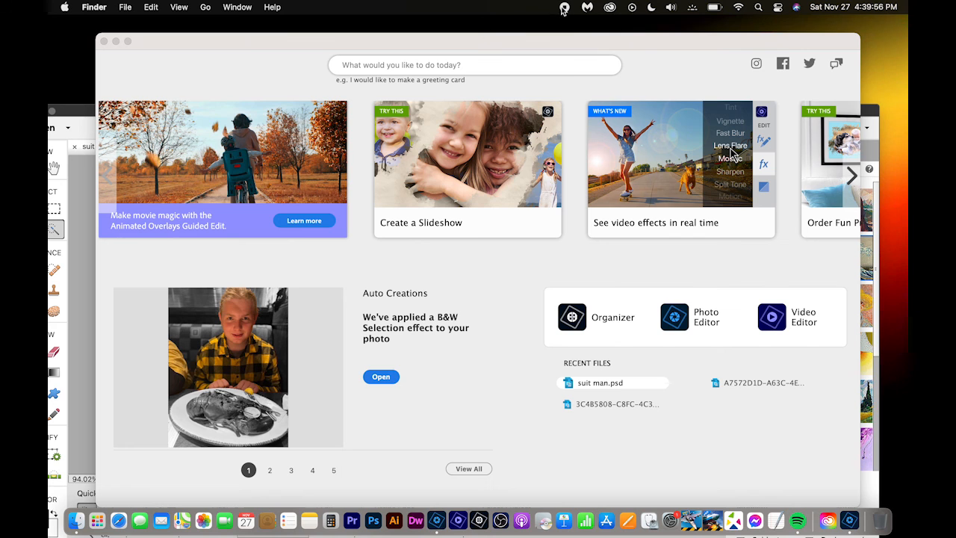